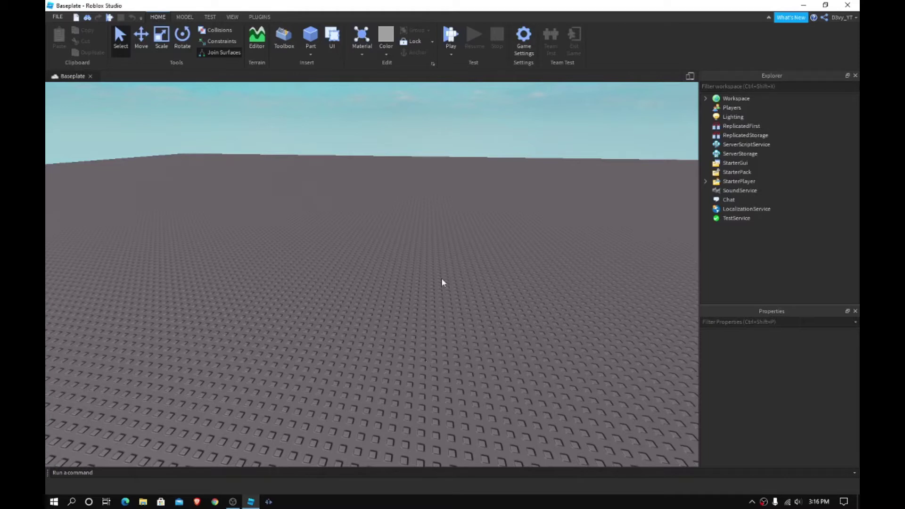
Insert a ScreenGui into StarterGui.
left_click(740, 153)
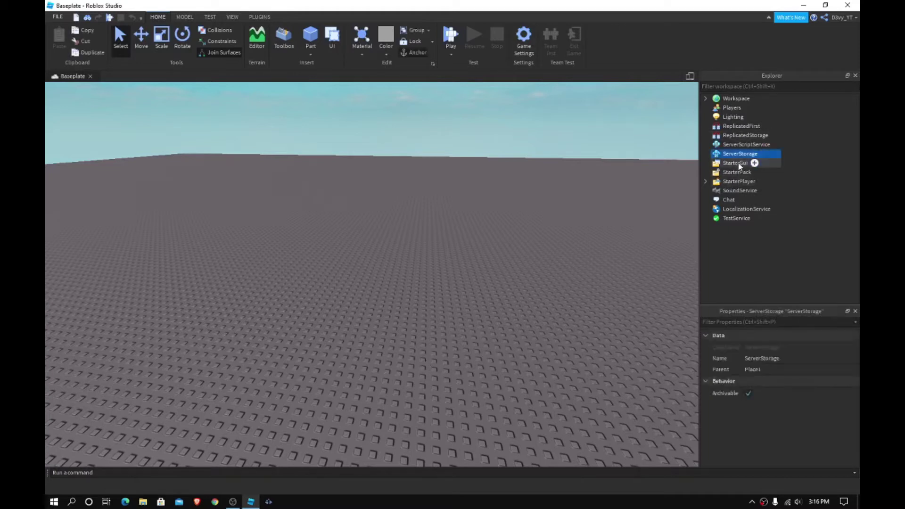
left_click(738, 163)
left_click(754, 163)
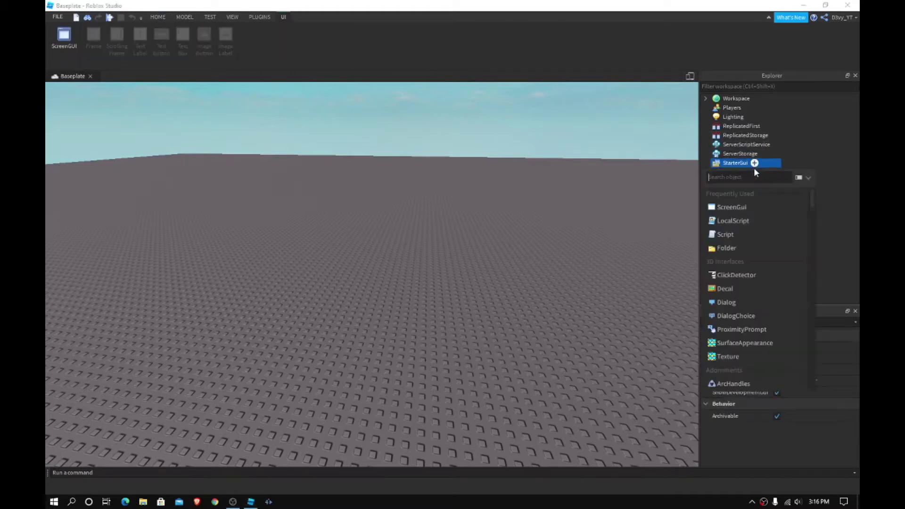
left_click(738, 207)
Select the new ScreenGui and bring up its insert-object list.
left_click(738, 172)
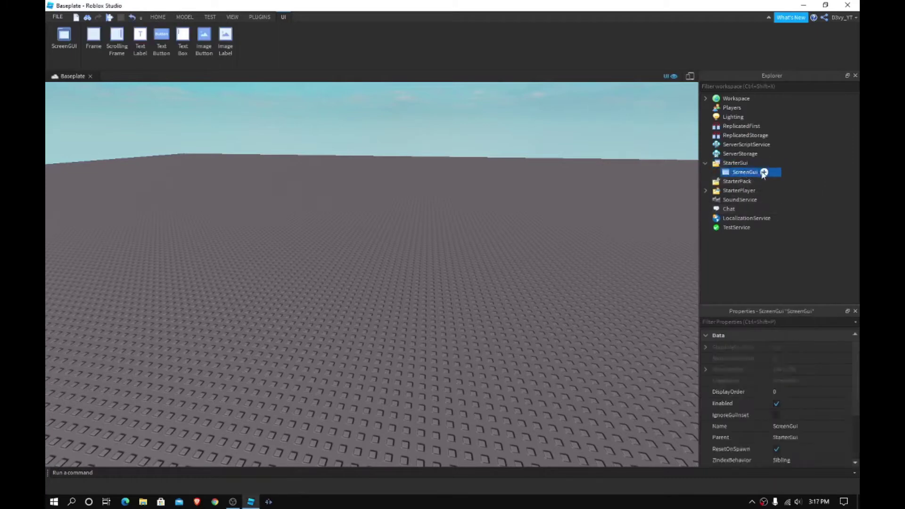
scroll(792, 358, "down", 3)
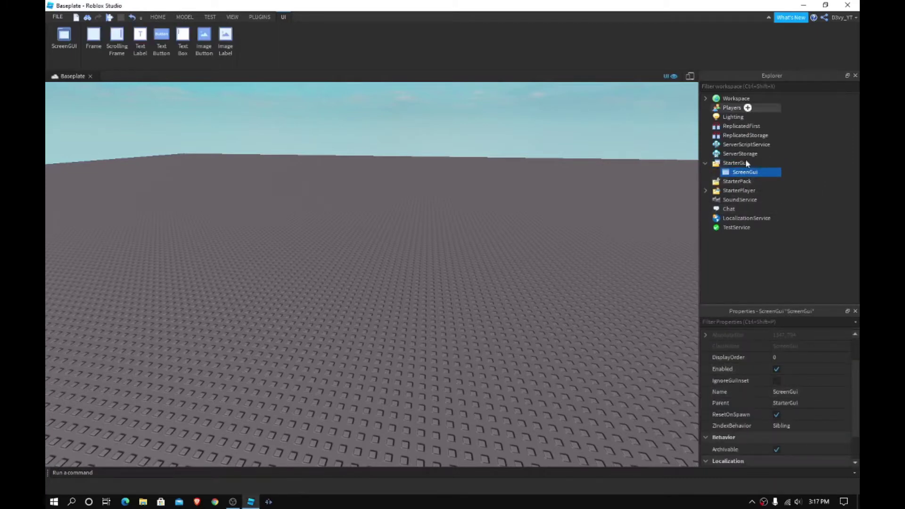
left_click(763, 173)
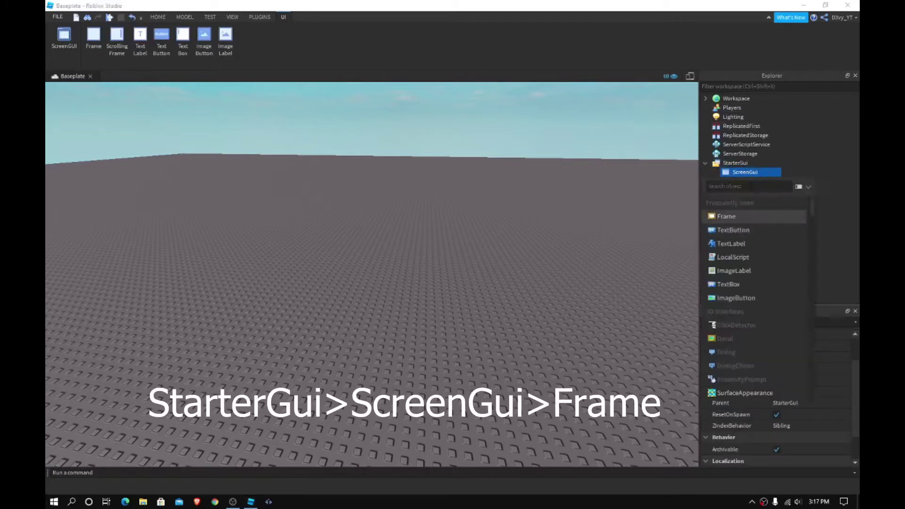
Insert a Frame into the ScreenGui and set its Size to {1, 0},{1, 0}.
left_click(738, 216)
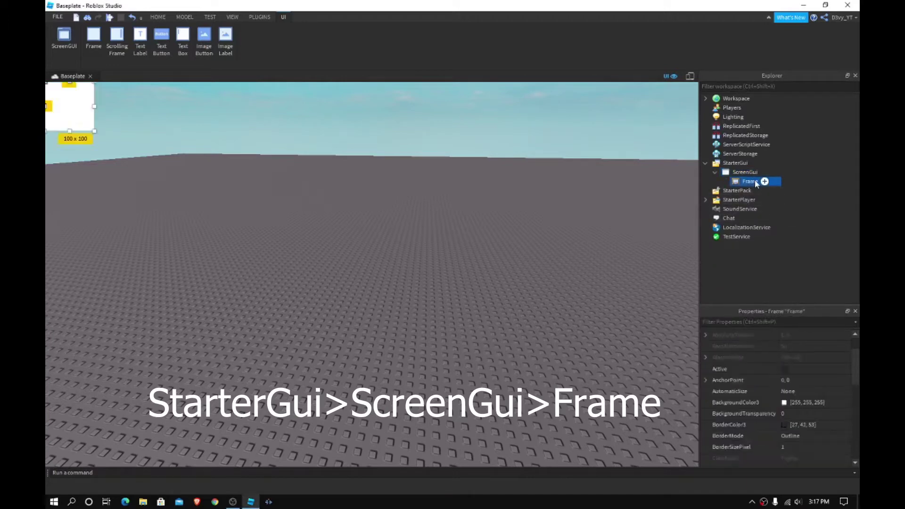
scroll(785, 364, "down", 3)
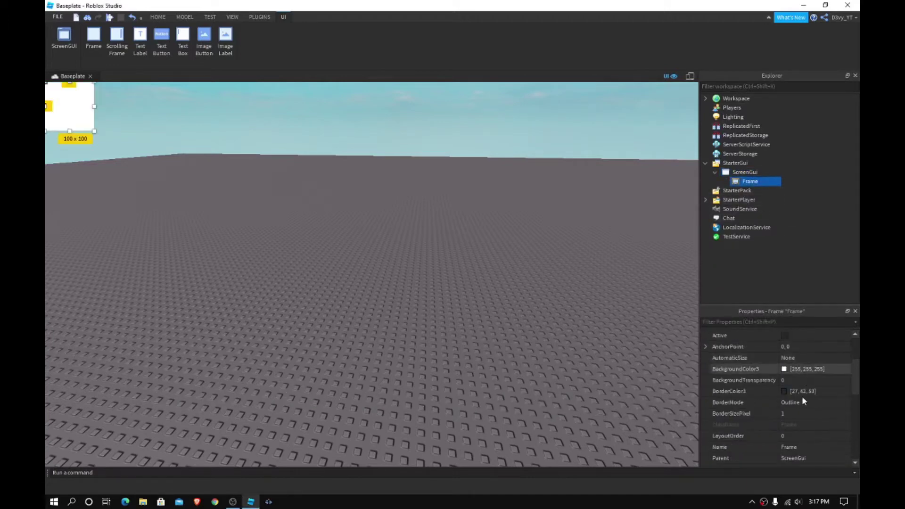
scroll(807, 412, "down", 3)
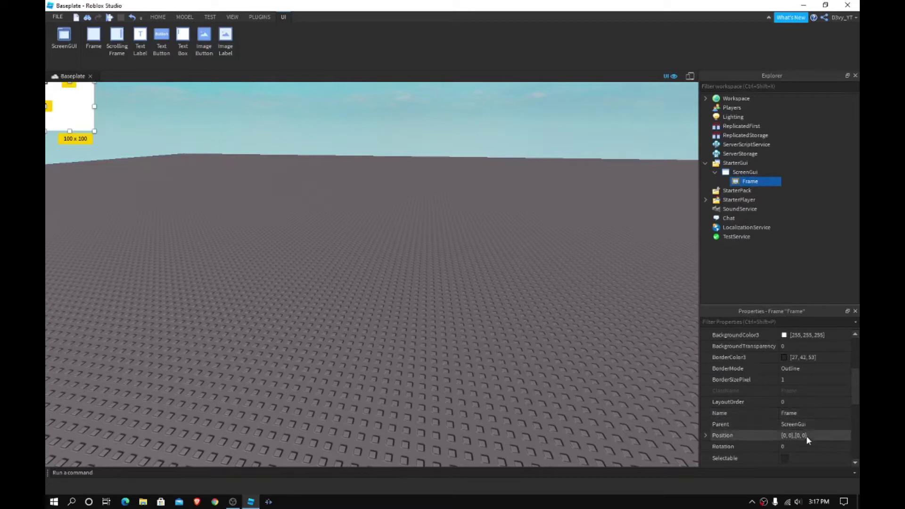
scroll(801, 435, "down", 3)
left_click(803, 435)
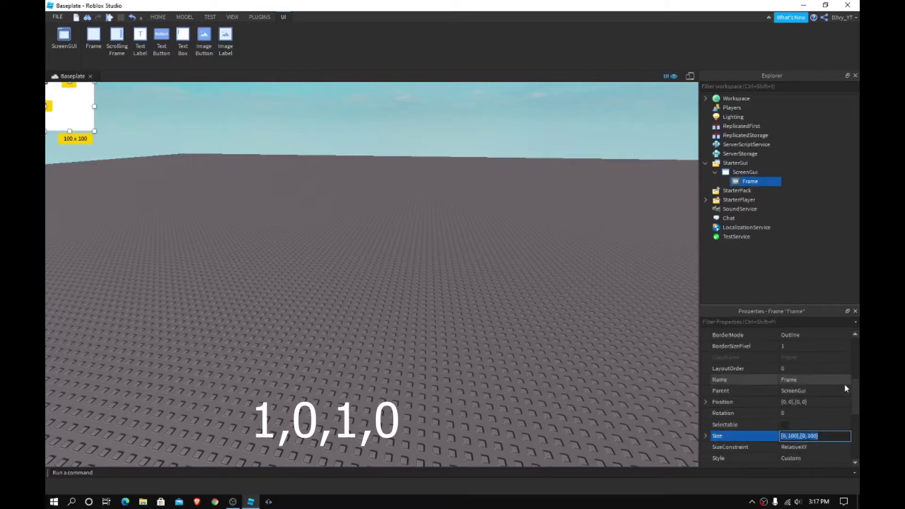
type("1, 0},{1, ")
type("0")
key("Return")
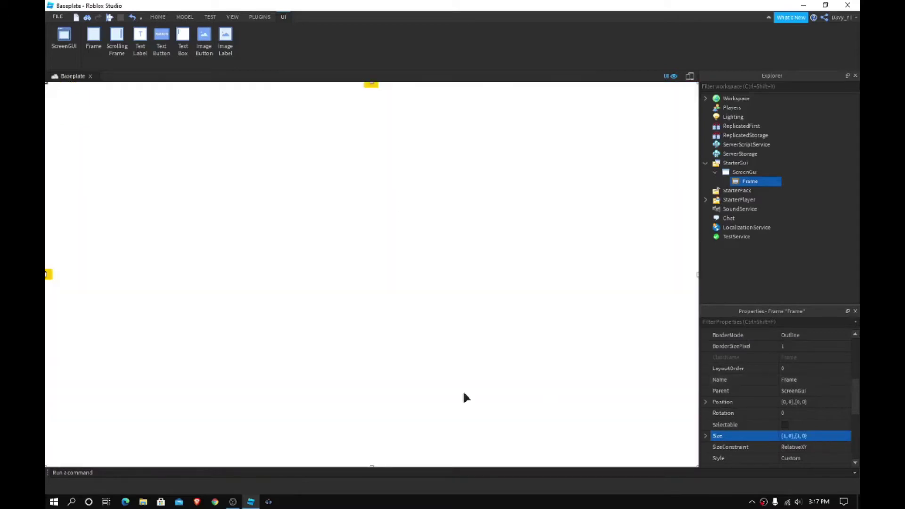
Set the Frame's BackgroundColor3 to blue 0, 170, 255.
scroll(782, 437, "up", 3)
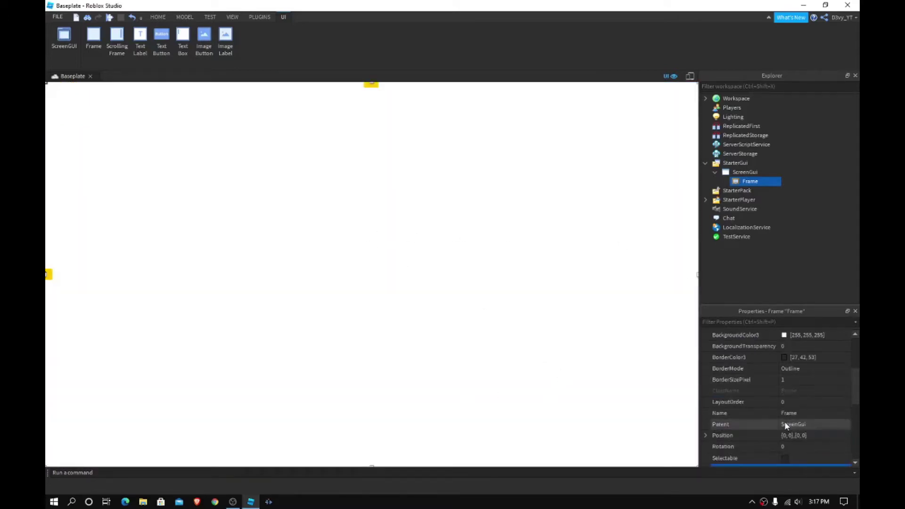
left_click(783, 403)
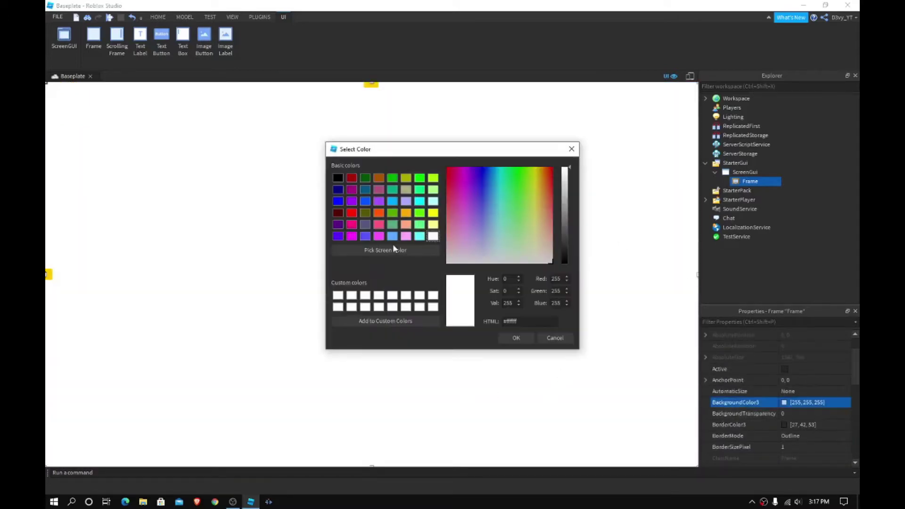
left_click(392, 201)
left_click(518, 338)
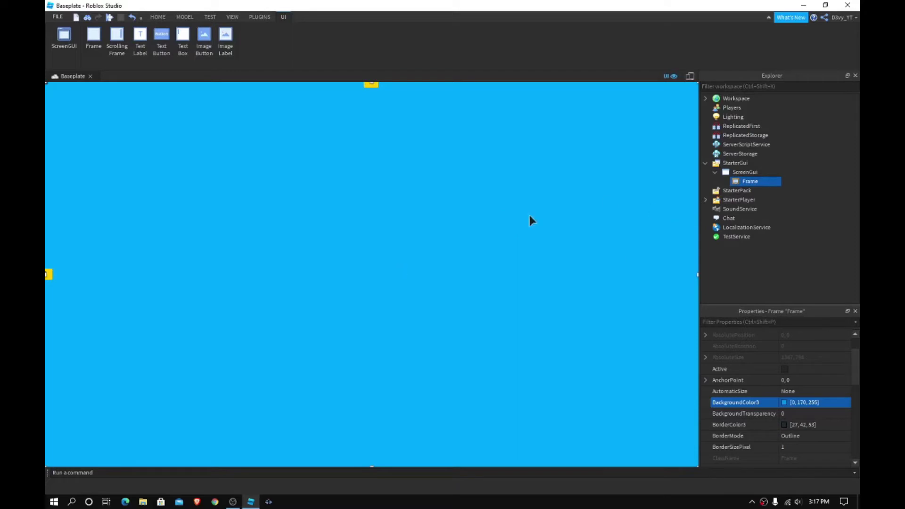
Nudge the blue Frame upward in the viewport, then clear the selection.
left_click_drag(513, 260, 491, 240)
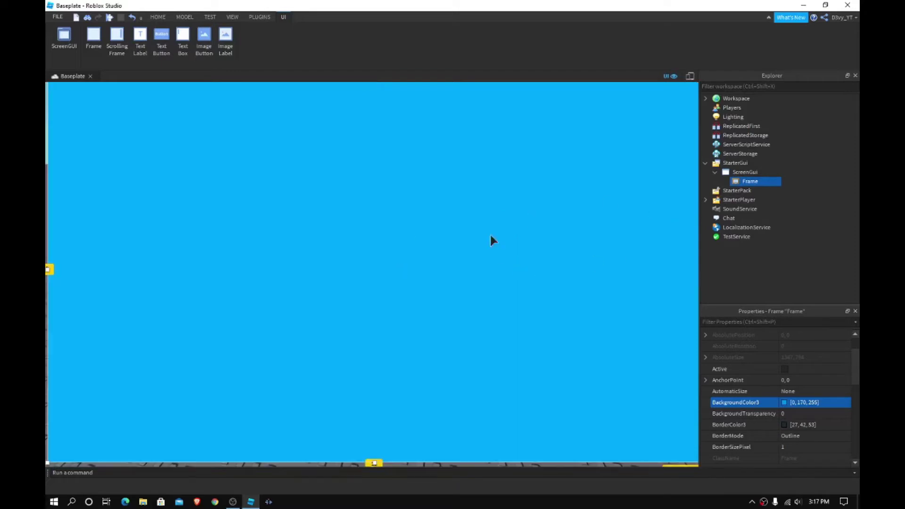
left_click(443, 296)
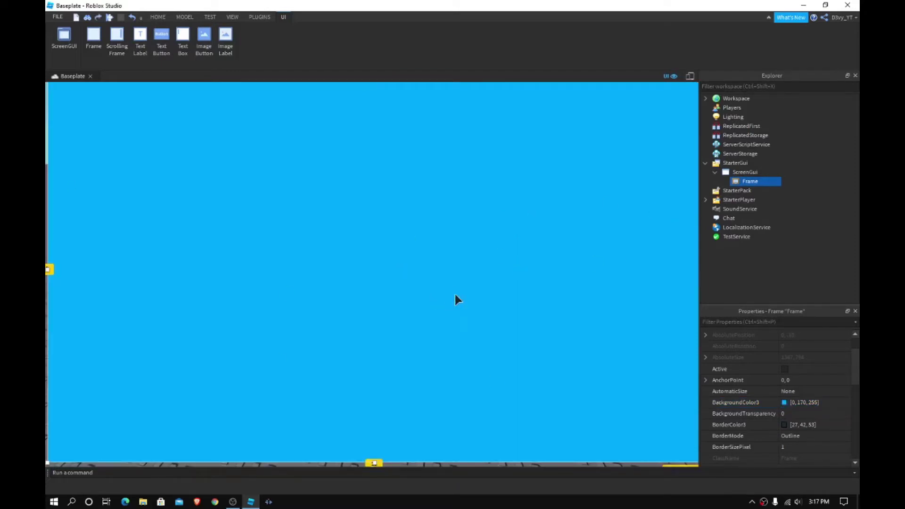
left_click(480, 301)
left_click_drag(480, 302, 452, 328)
Delete the old Frame and insert a new Frame under the ScreenGui.
left_click(735, 163)
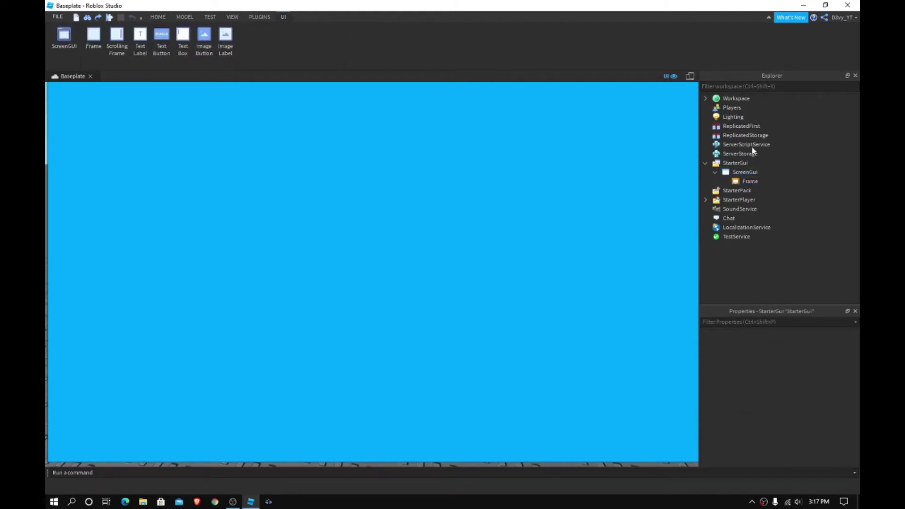
left_click(748, 181)
key("Delete")
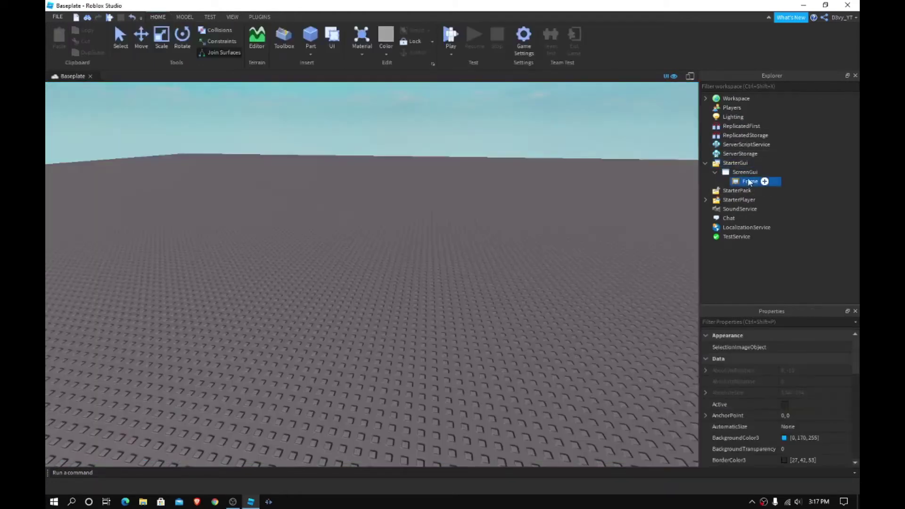
left_click(764, 172)
left_click(723, 221)
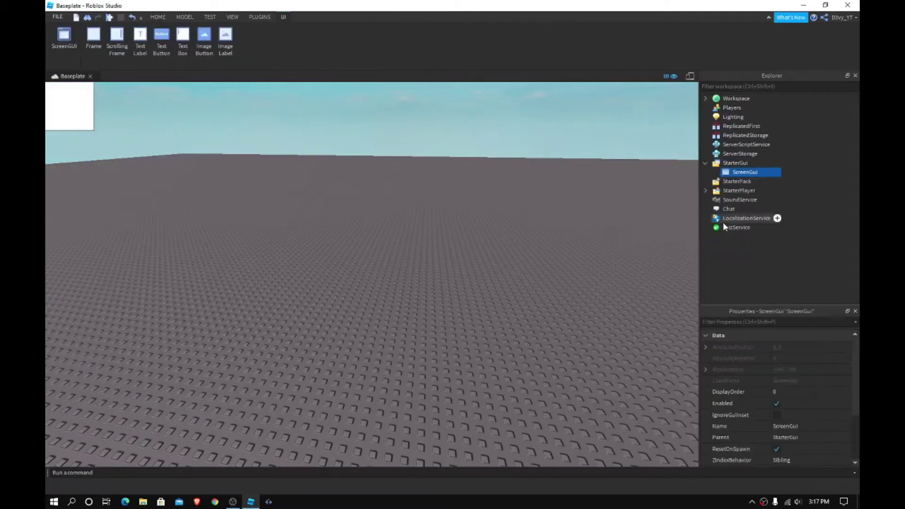
Colour the new Frame's background blue (0, 170, 255).
scroll(789, 408, "down", 3)
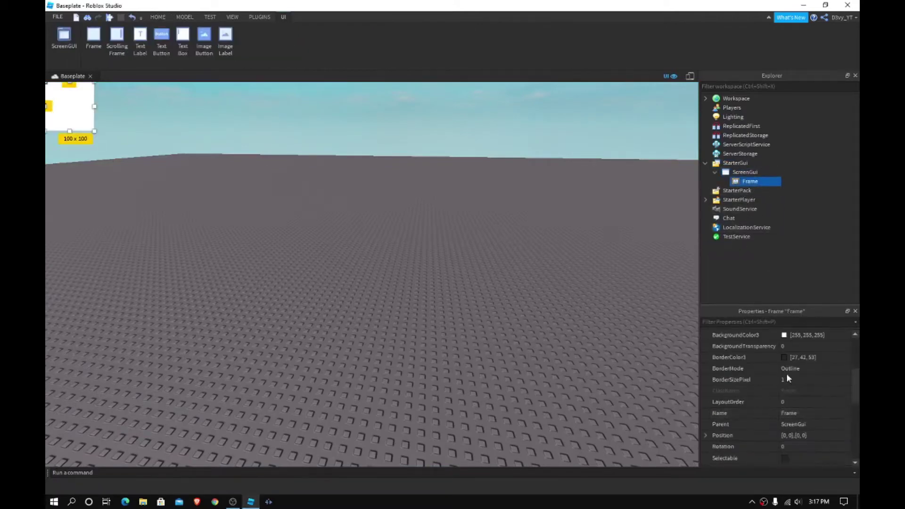
left_click(783, 368)
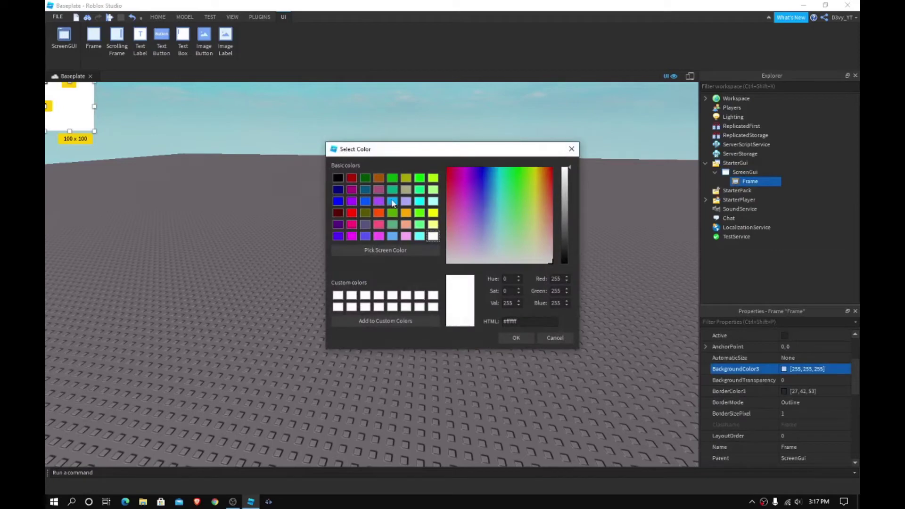
left_click(392, 201)
left_click(552, 337)
Set the new Frame's Size to {1, 0},{1, 0}.
scroll(776, 395, "down", 5)
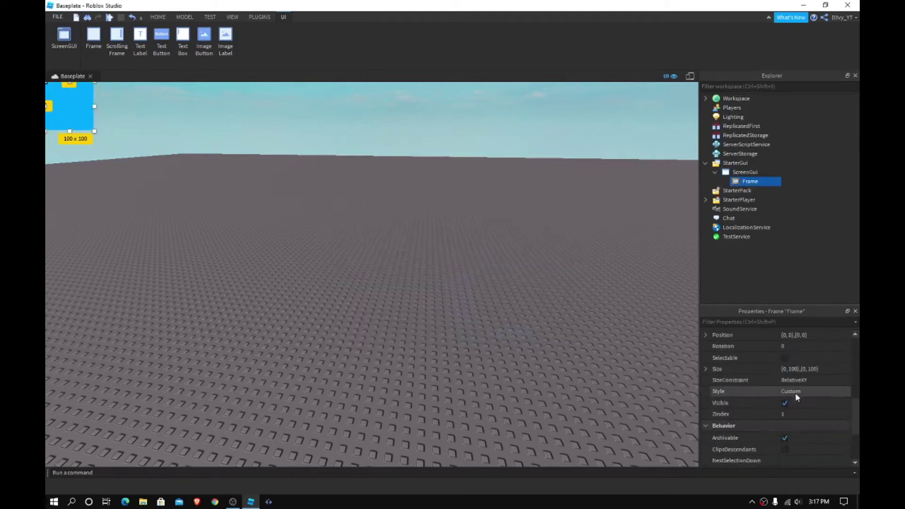
left_click(803, 366)
type("1")
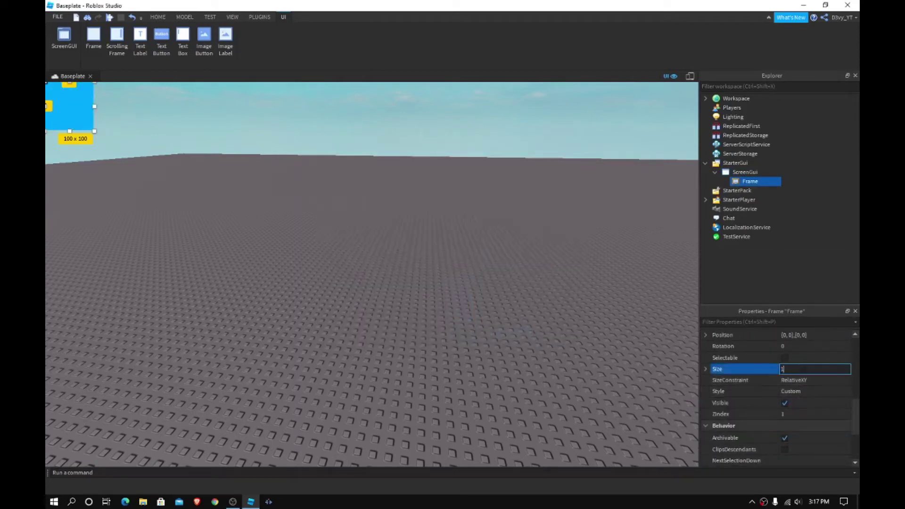
type(", 0},{1, 0")
key("Return")
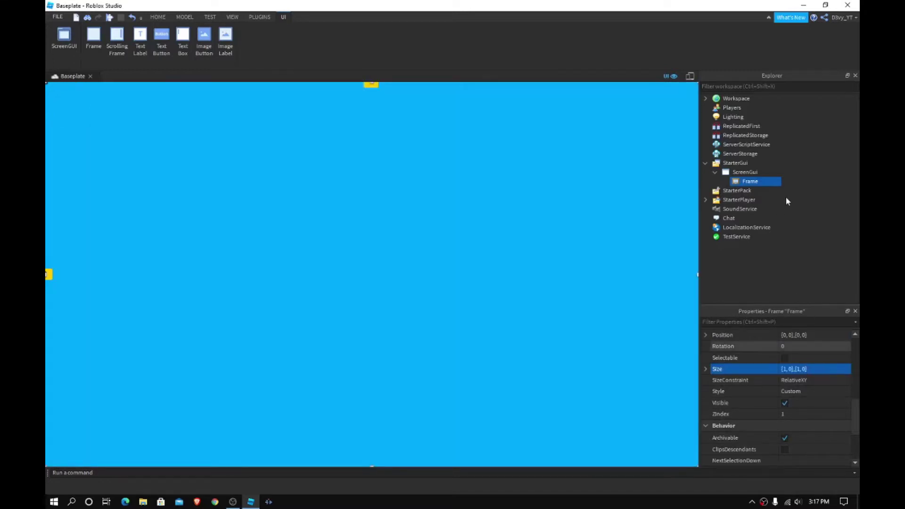
Insert a TextLabel inside the Frame.
left_click(764, 182)
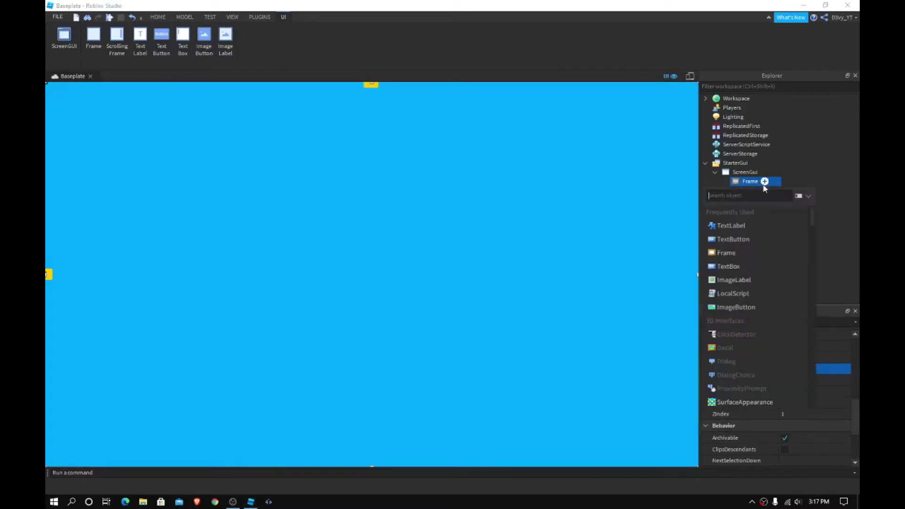
left_click(747, 225)
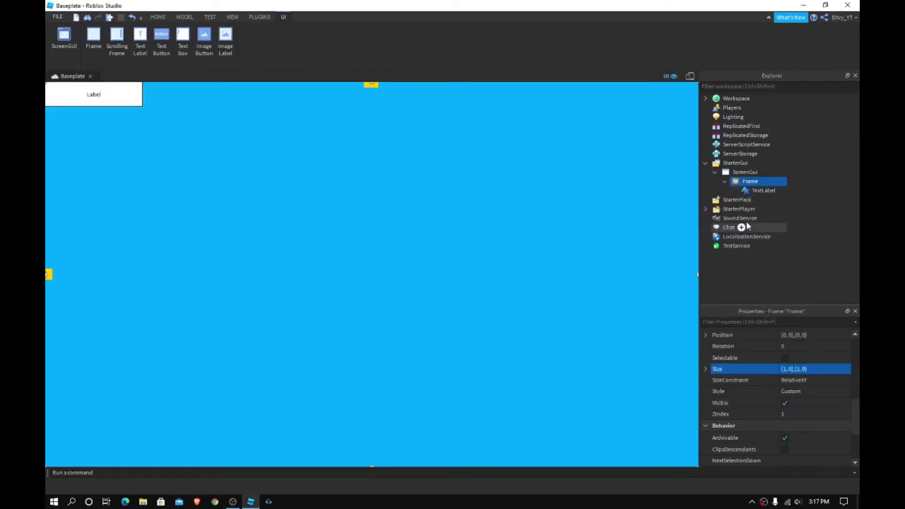
left_click(761, 190)
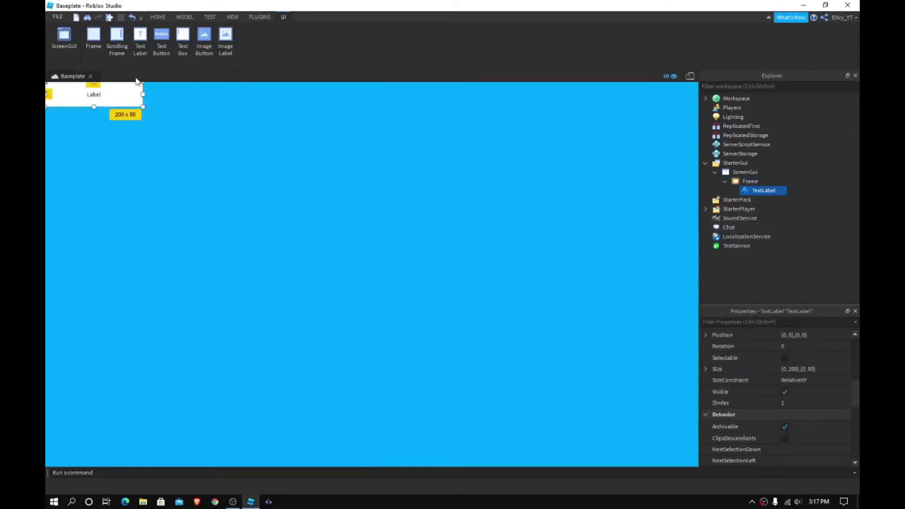
Move the label to the screen centre as a 716 x 179 box.
left_click_drag(105, 98, 540, 312)
left_click_drag(474, 245, 402, 262)
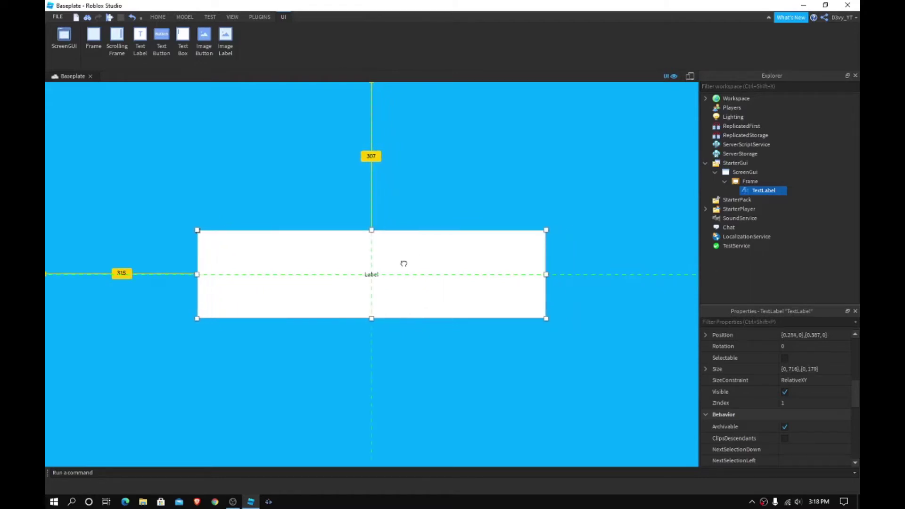
scroll(754, 363, "down", 1)
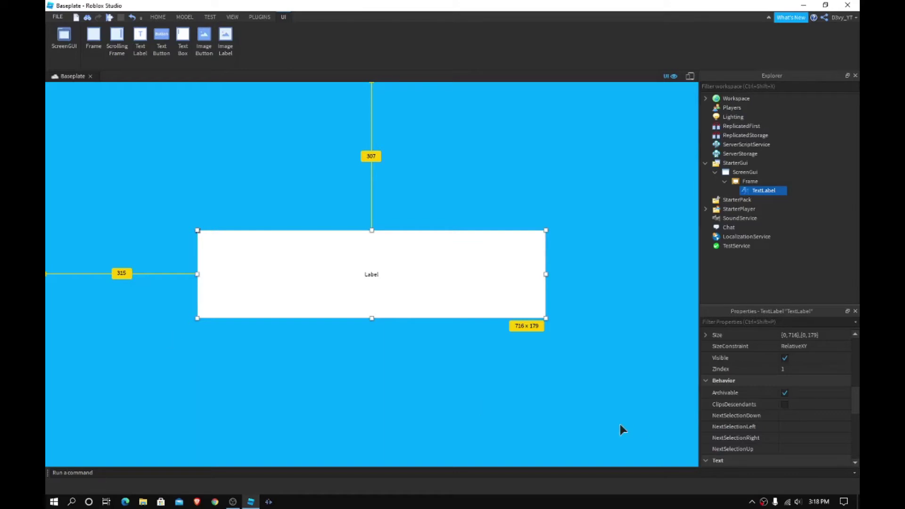
scroll(766, 383, "down", 1)
Set the label's Text to 'Loading' and enable TextScaled.
scroll(766, 382, "down", 4)
left_click(813, 335)
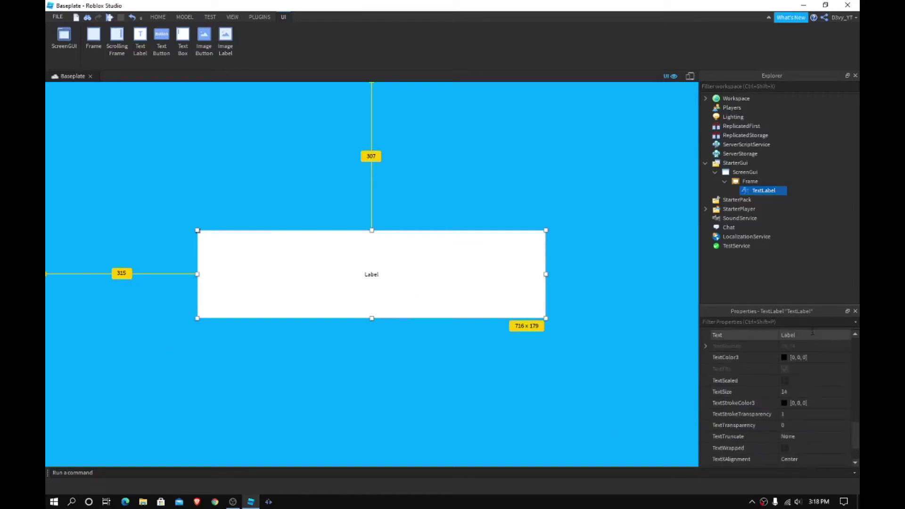
type("Loading")
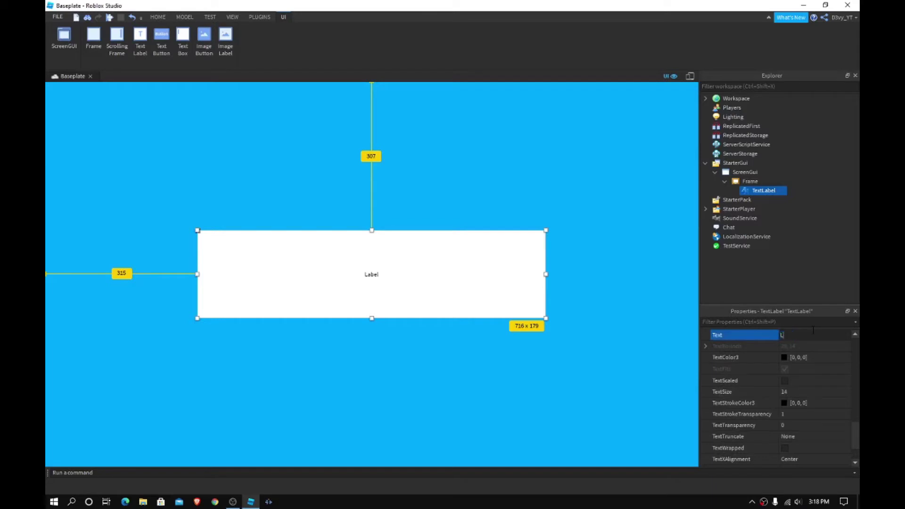
key("Return")
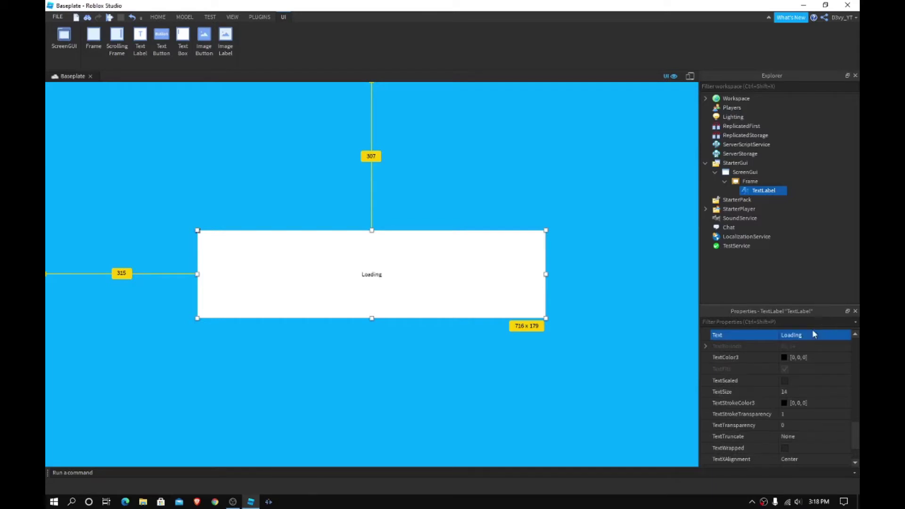
left_click(784, 380)
Set the label's BackgroundTransparency to 1.
scroll(789, 386, "up", 10)
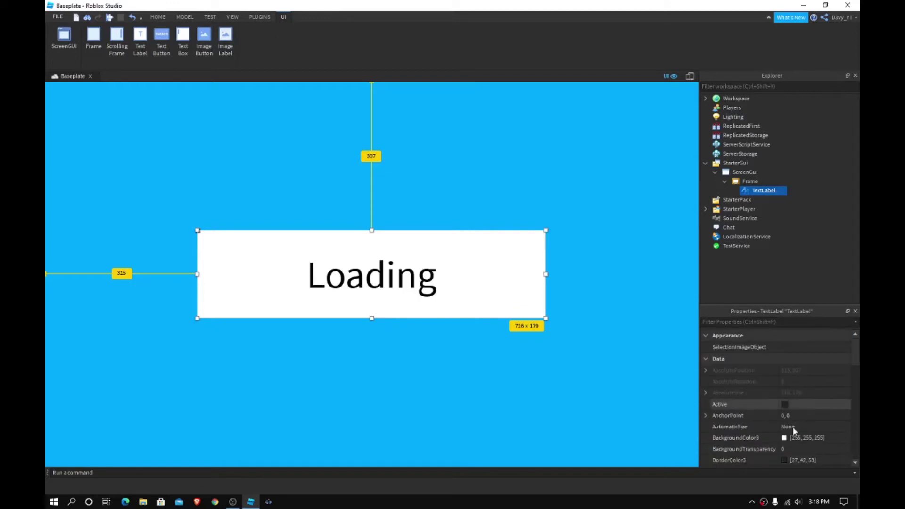
scroll(793, 448, "down", 1)
left_click(799, 413)
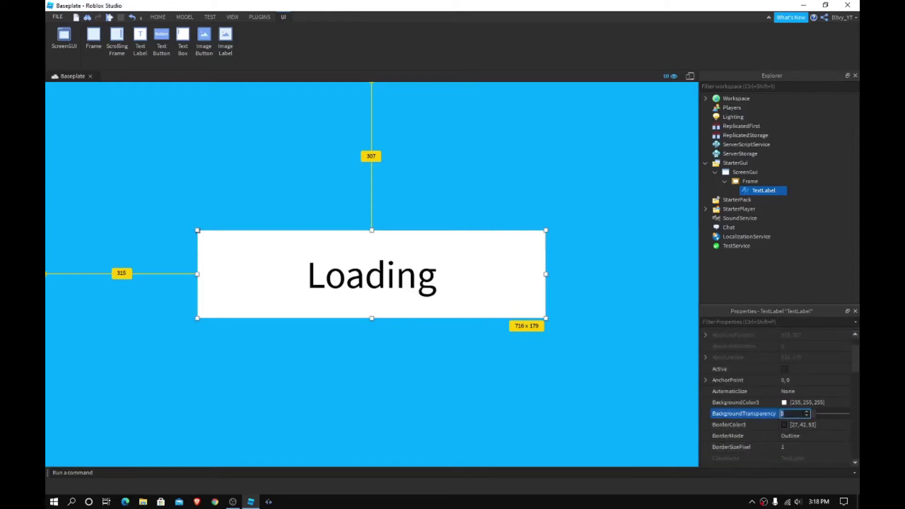
type("1")
key("Return")
Make the label's TextColor3 white.
scroll(816, 421, "down", 2)
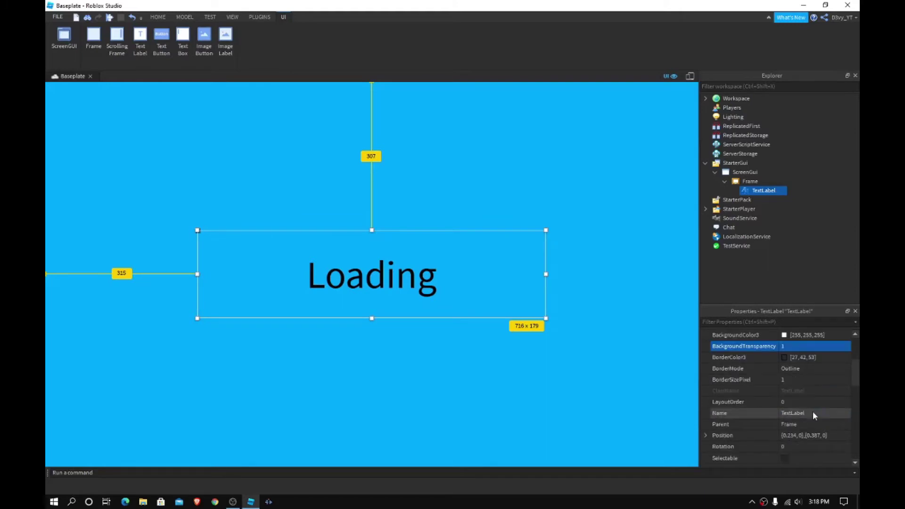
scroll(812, 411, "down", 6)
scroll(778, 424, "down", 2)
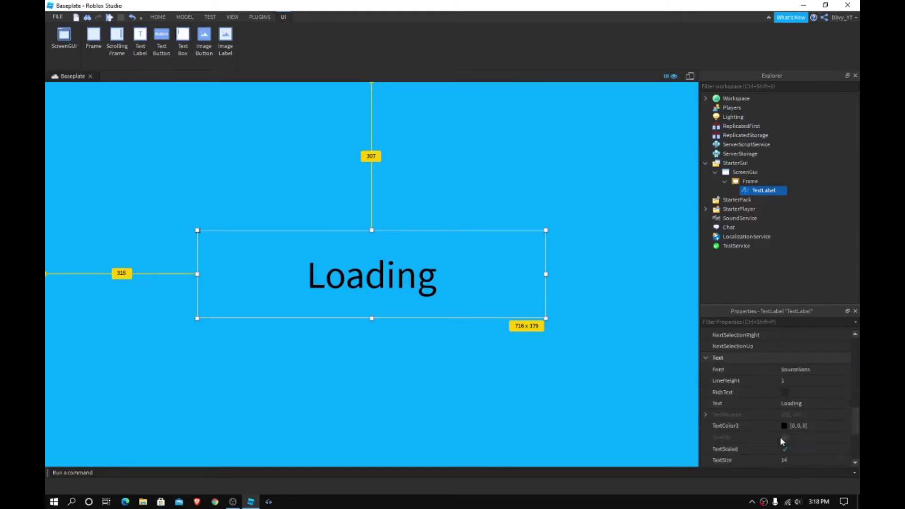
left_click(784, 391)
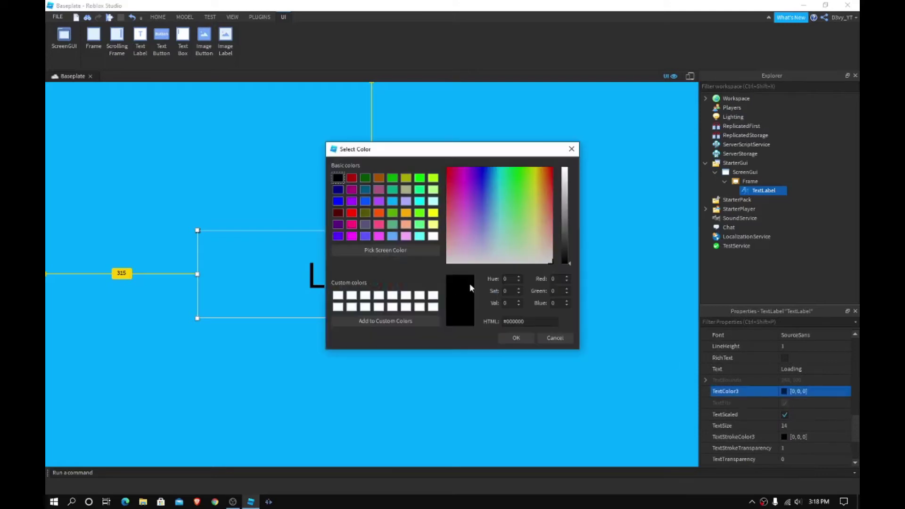
left_click(432, 297)
left_click(516, 338)
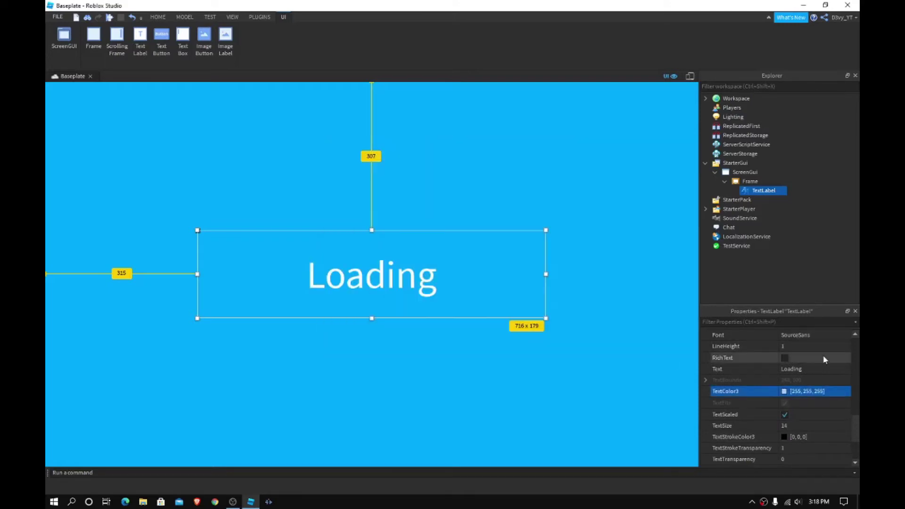
Set the label's Font to SourceSansBold.
left_click(841, 333)
left_click(842, 332)
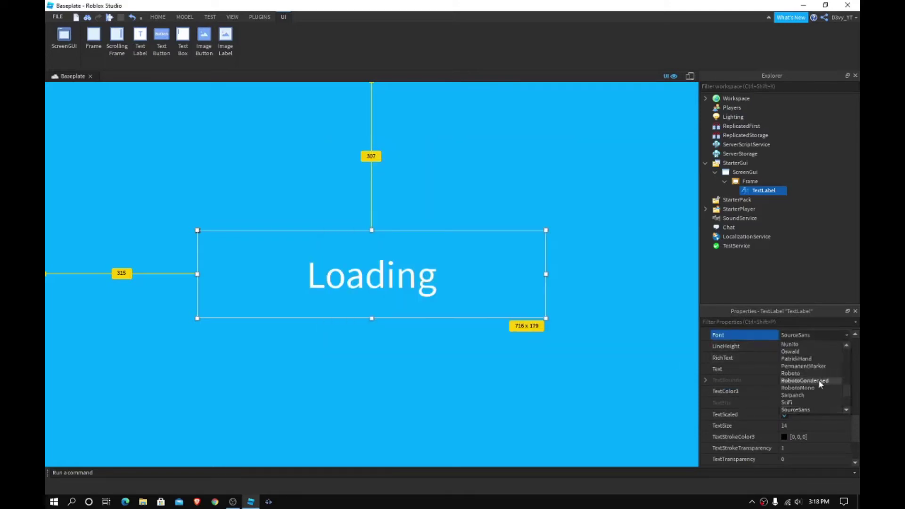
scroll(817, 380, "down", 1)
left_click(807, 377)
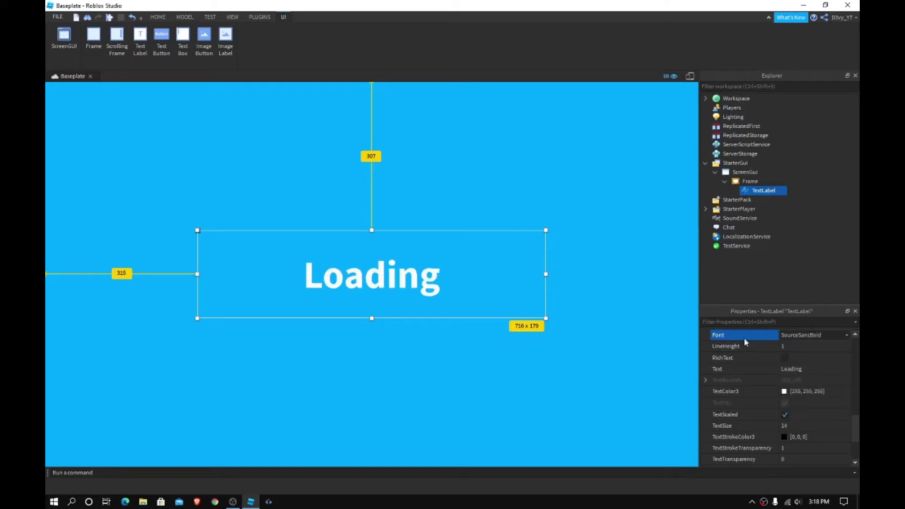
left_click(612, 285)
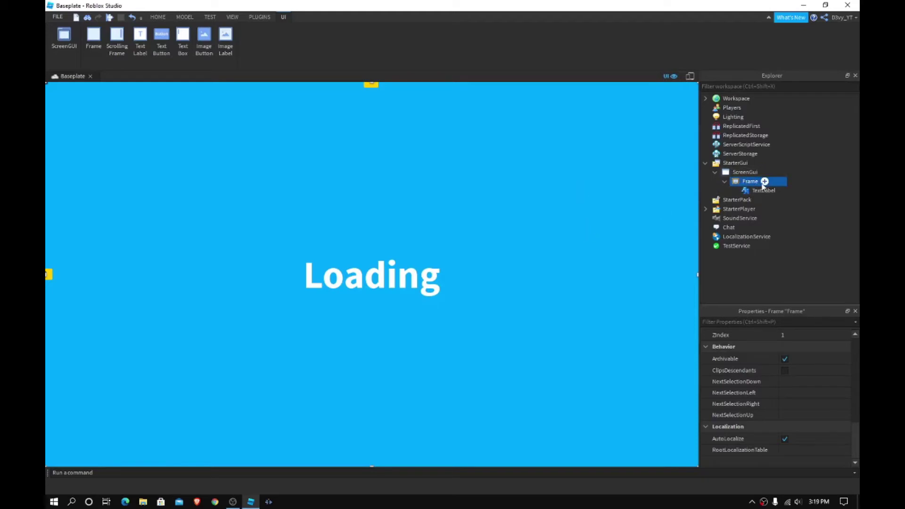
Add a LocalScript to the TextLabel and clear its default code.
left_click(772, 193)
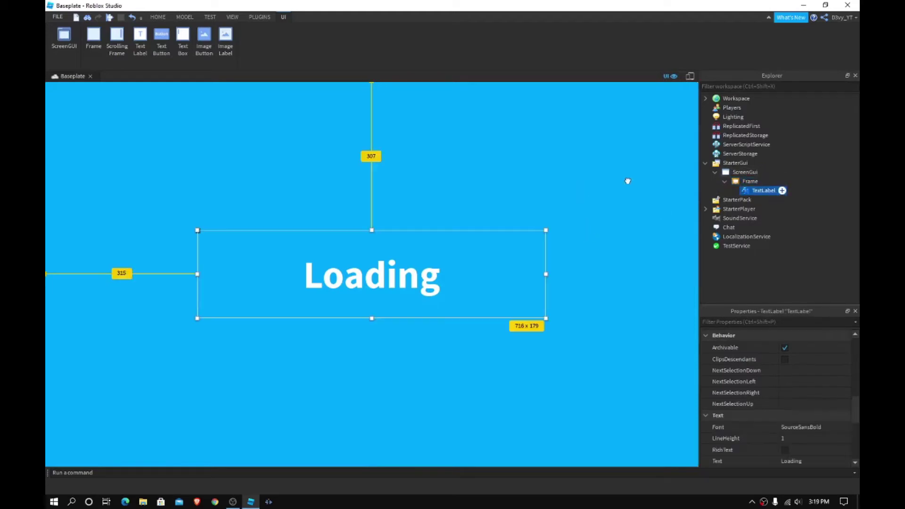
left_click(781, 191)
left_click(751, 236)
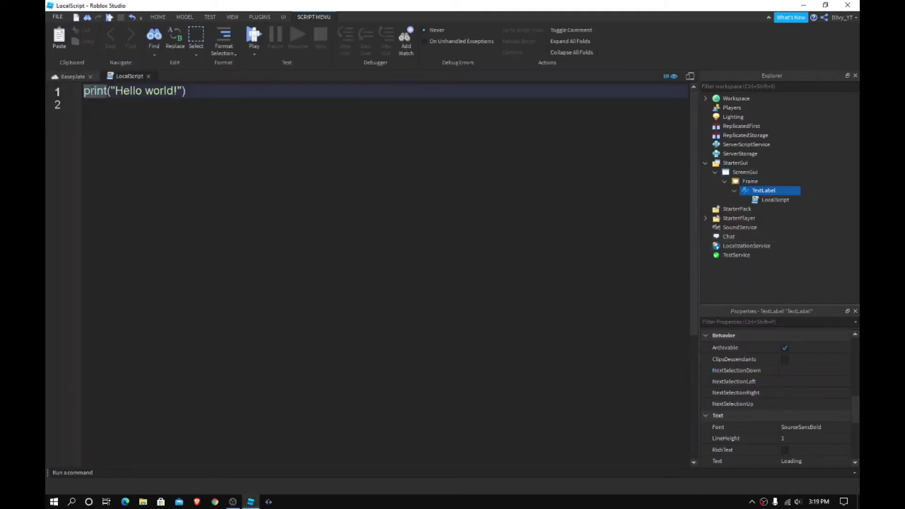
key("ctrl+a")
key("BackSpace")
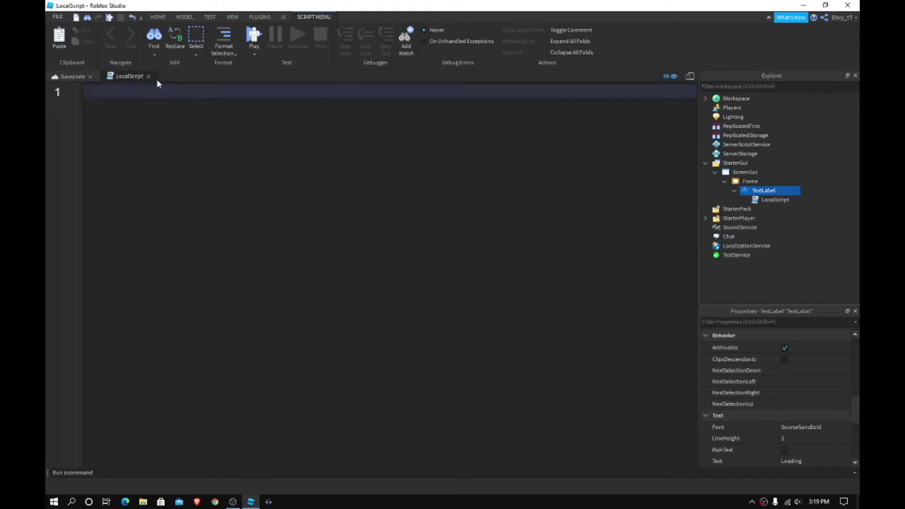
Write a while true do loop setting script.Parent.Text to "Loading" then wait(1).
type("whilt")
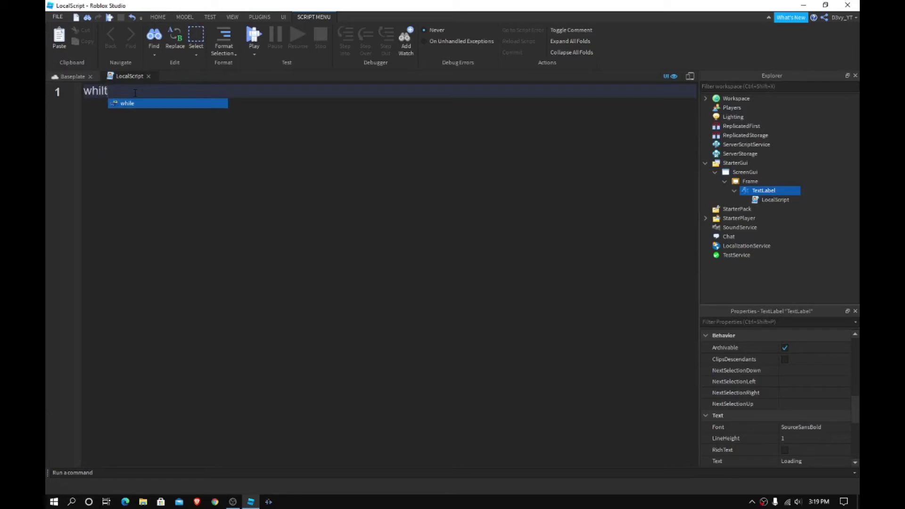
key("Tab")
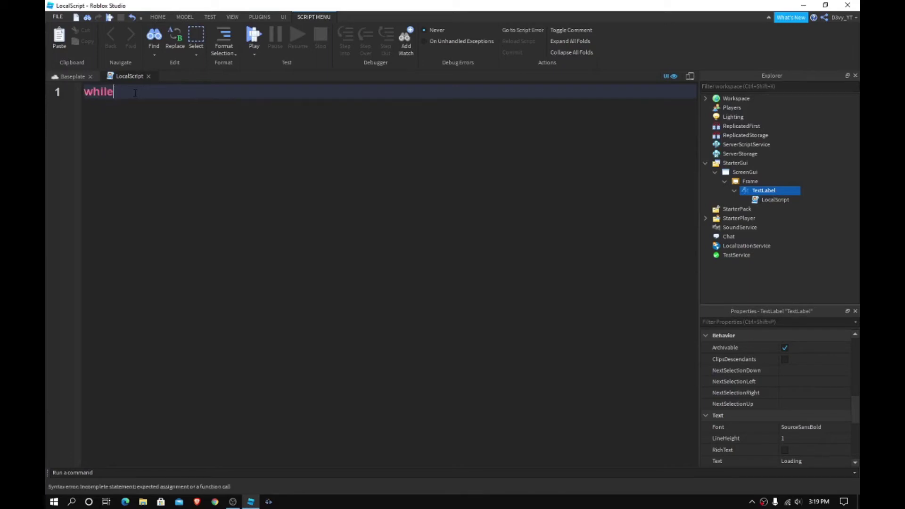
type("tr")
key("Tab")
type("do")
key("Return")
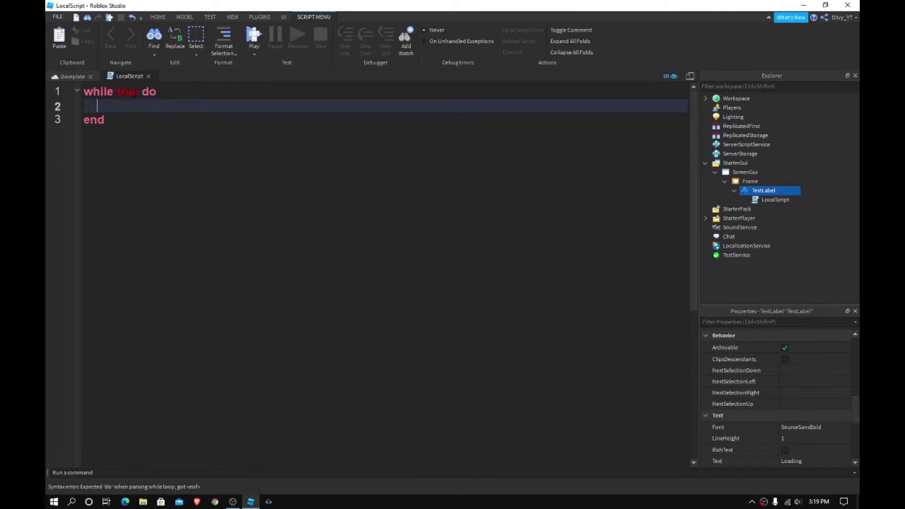
type("scri")
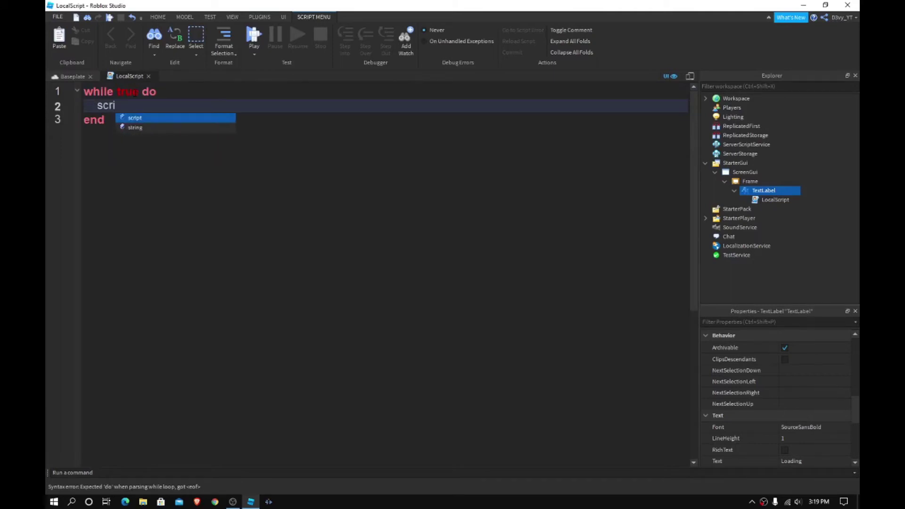
type("pt.Parent")
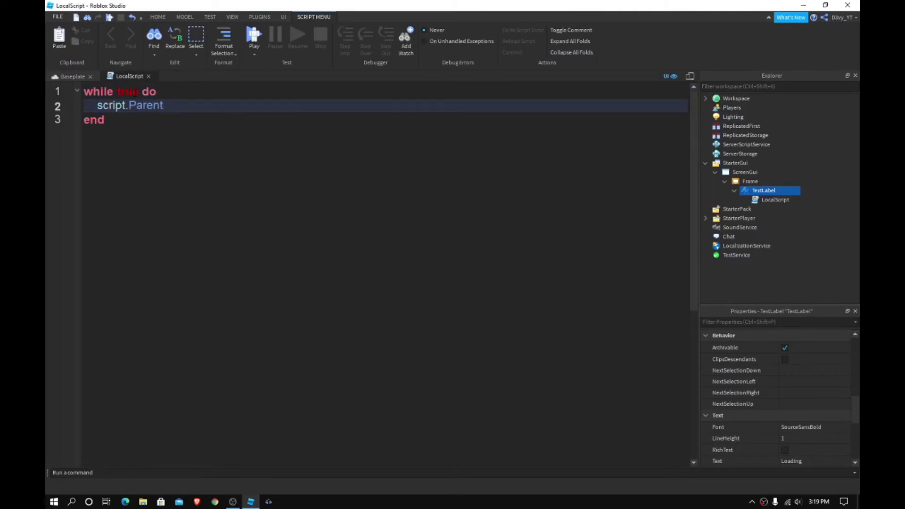
type(".Te")
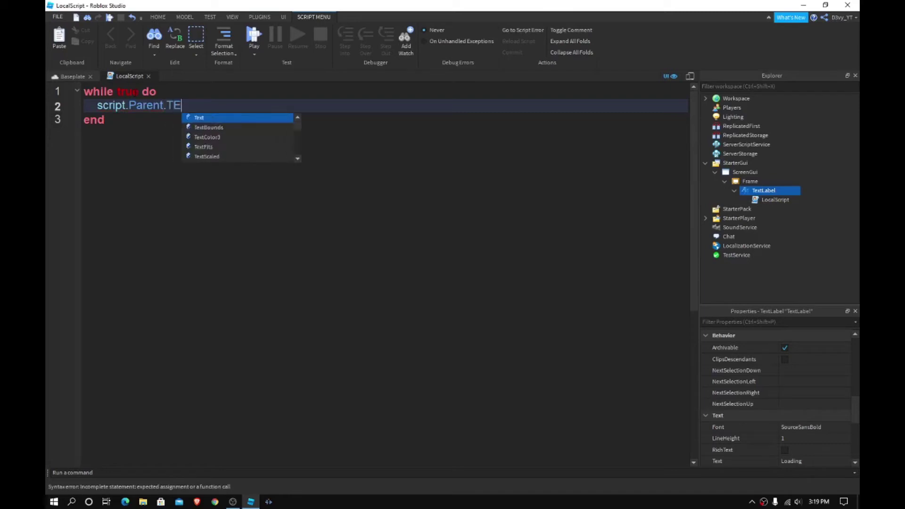
key("BackSpace")
key("BackSpace")
type("Text")
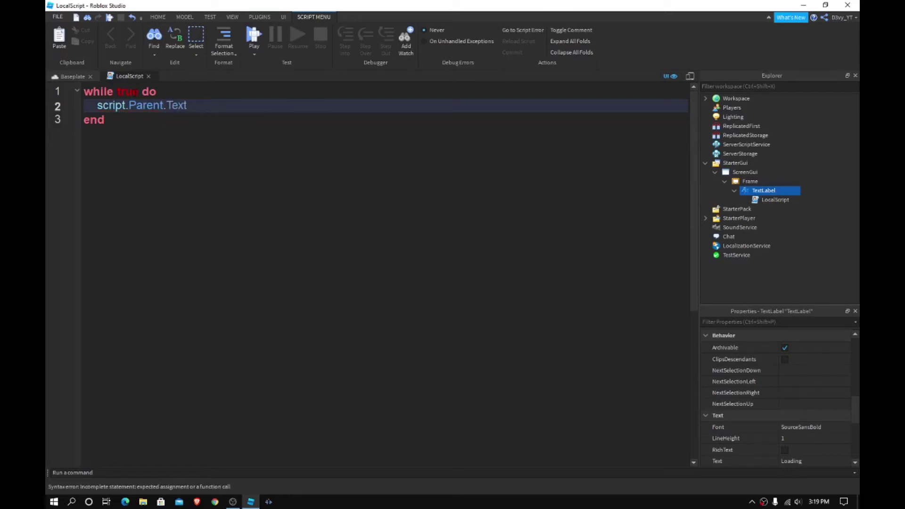
type(". = \"")
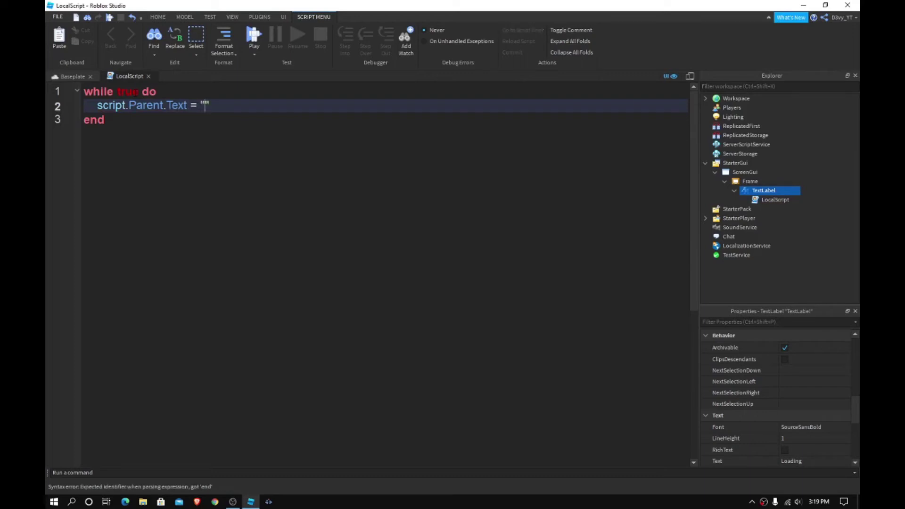
type("Loading")
key("Return")
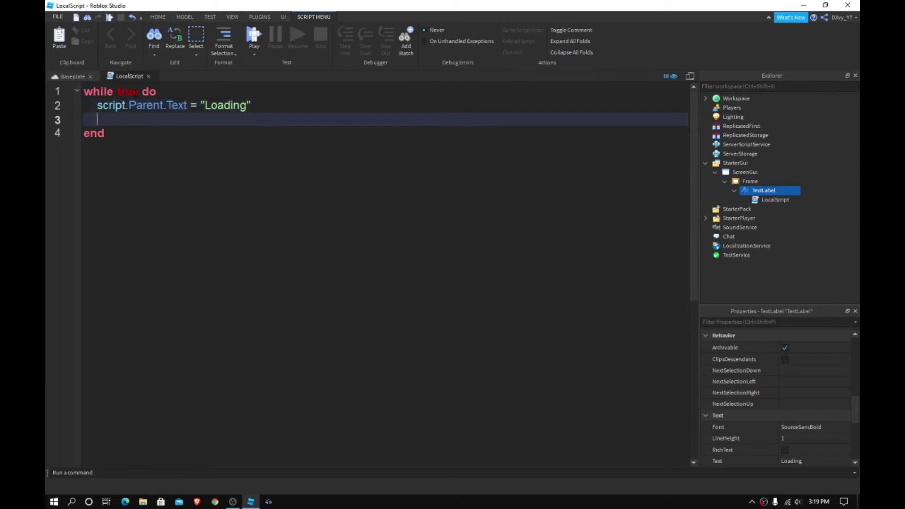
type("wait()")
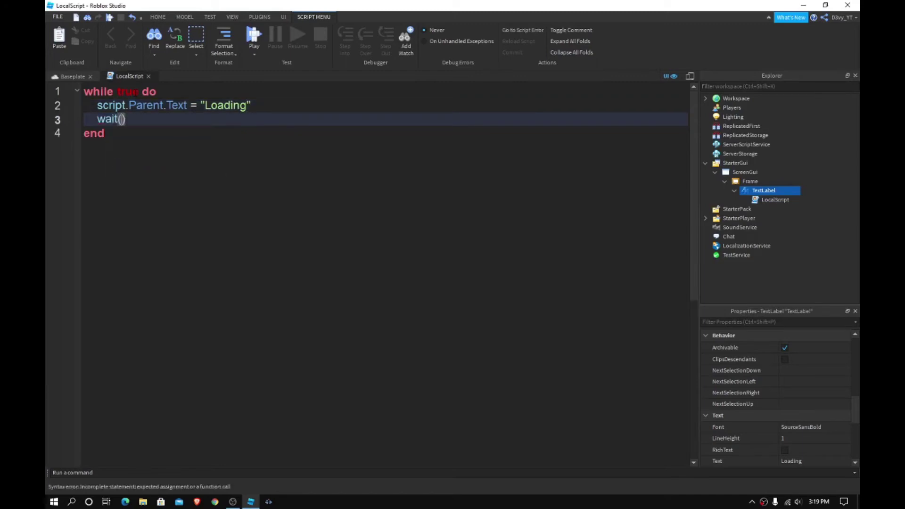
type("1")
Copy the text and wait lines and paste them three more times.
left_click_drag(97, 104, 155, 122)
key("ctrl+c")
left_click(172, 118)
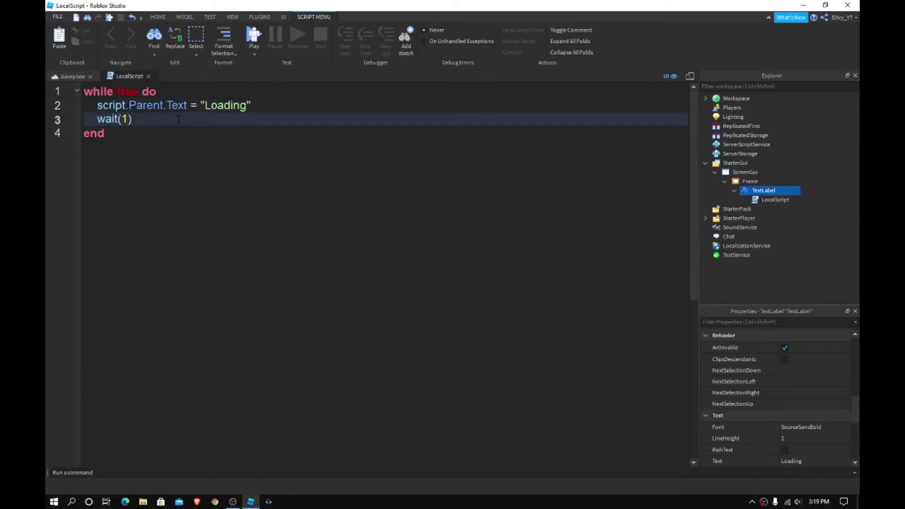
key("Return")
key("ctrl+v")
key("Return")
key("ctrl+v")
key("Return")
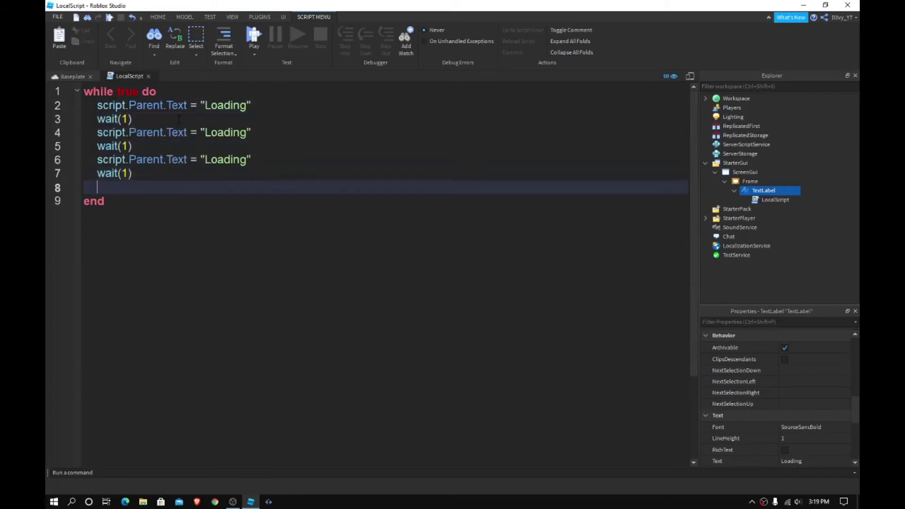
key("ctrl+v")
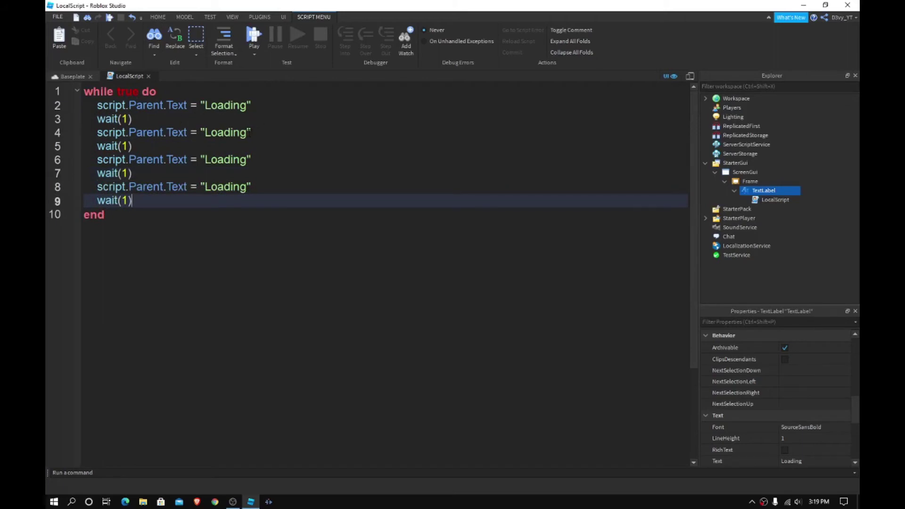
Change the copies to Loading., Loading.. and Loading..., then close the script.
left_click(248, 132)
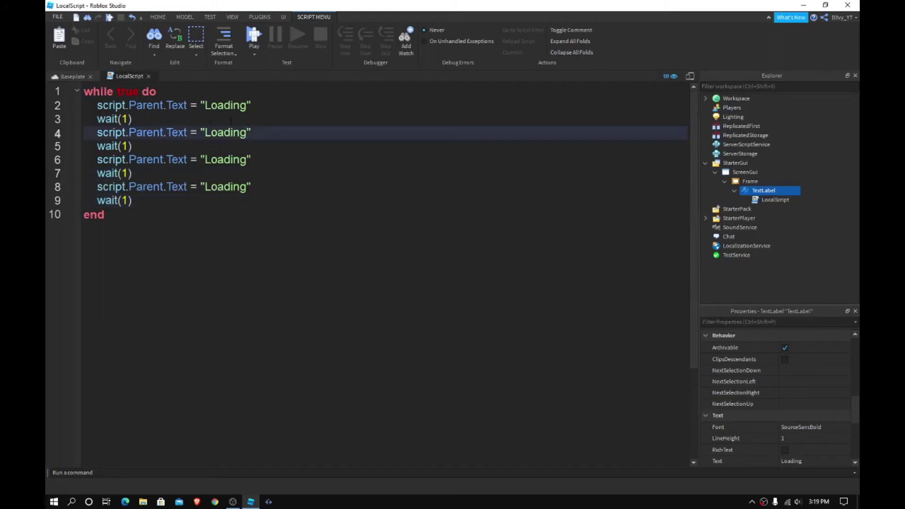
type(".")
left_click(247, 160)
type("..")
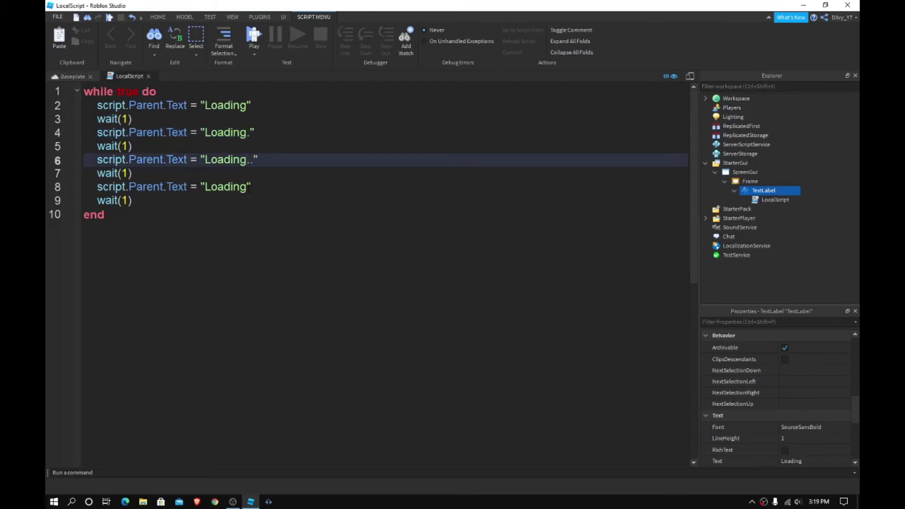
left_click(248, 187)
type("...")
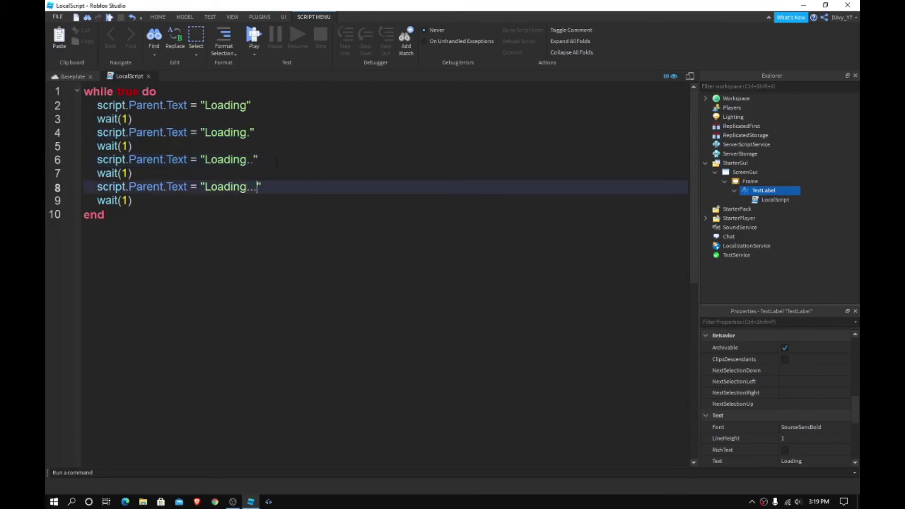
left_click(148, 77)
Add a LocalScript inside the Frame and clear its placeholder code.
left_click(764, 182)
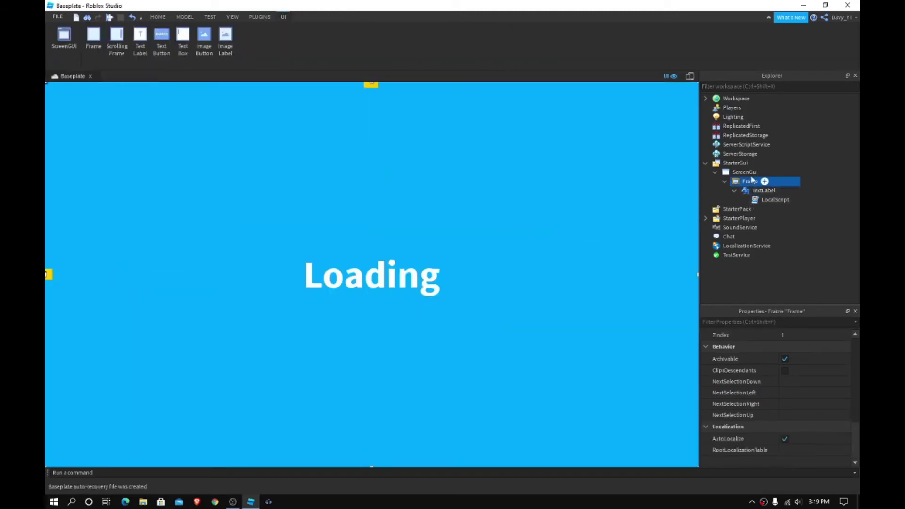
left_click(764, 182)
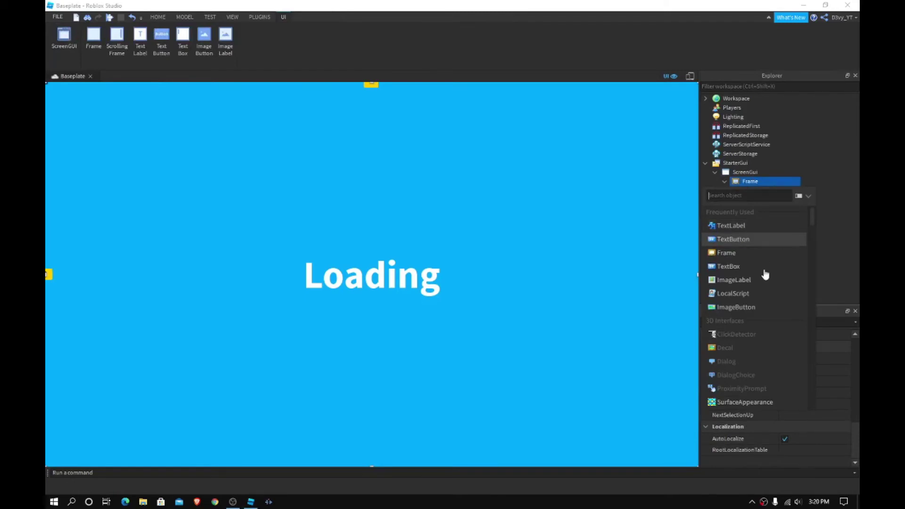
left_click(753, 295)
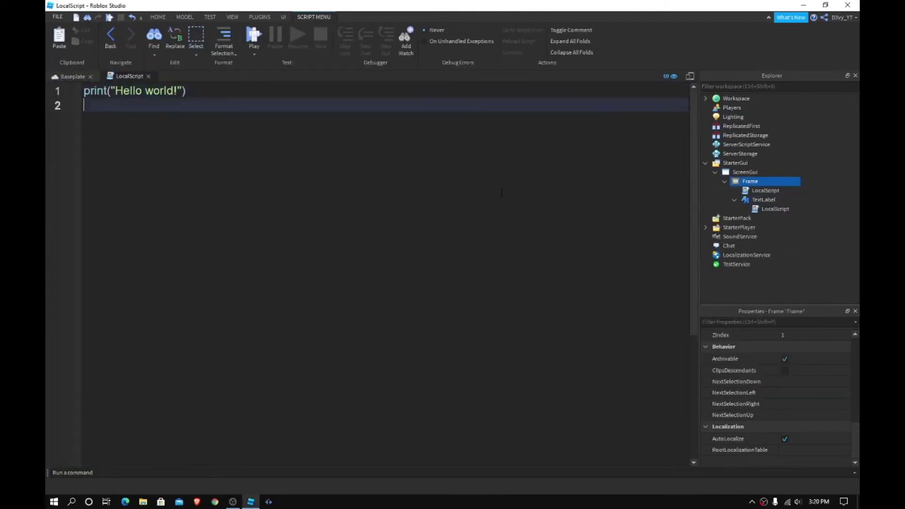
key("ctrl+a")
key("BackSpace")
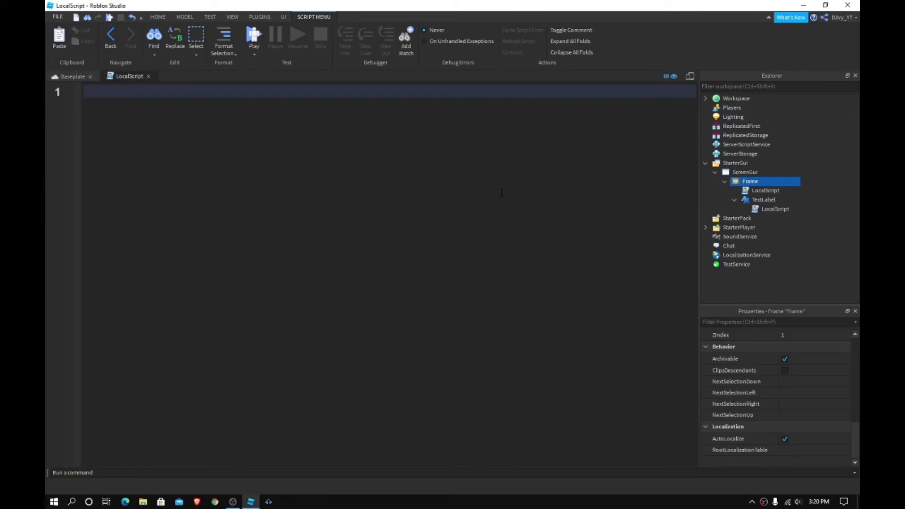
Write wait(10) followed by script.Parent.Visible = false.
type("wait()10")
key("Right")
key("Return")
type("sc")
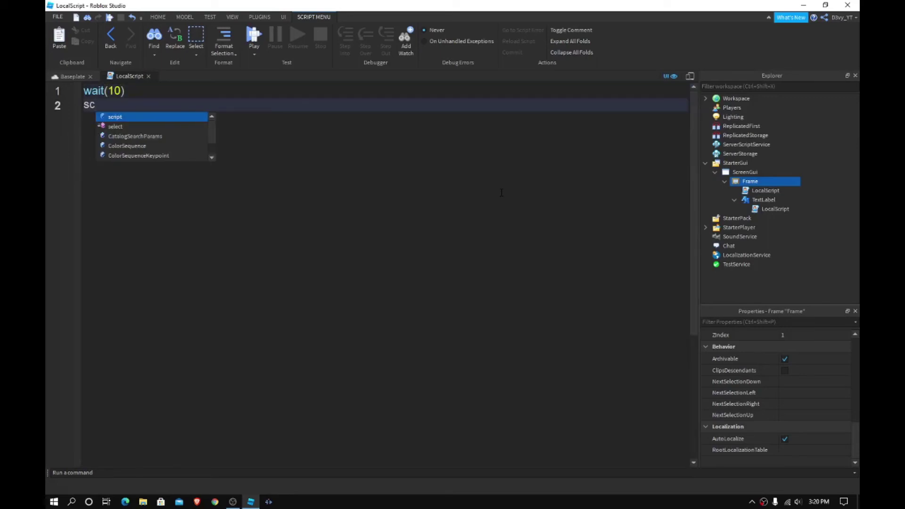
type("ript.Pa")
key("Tab")
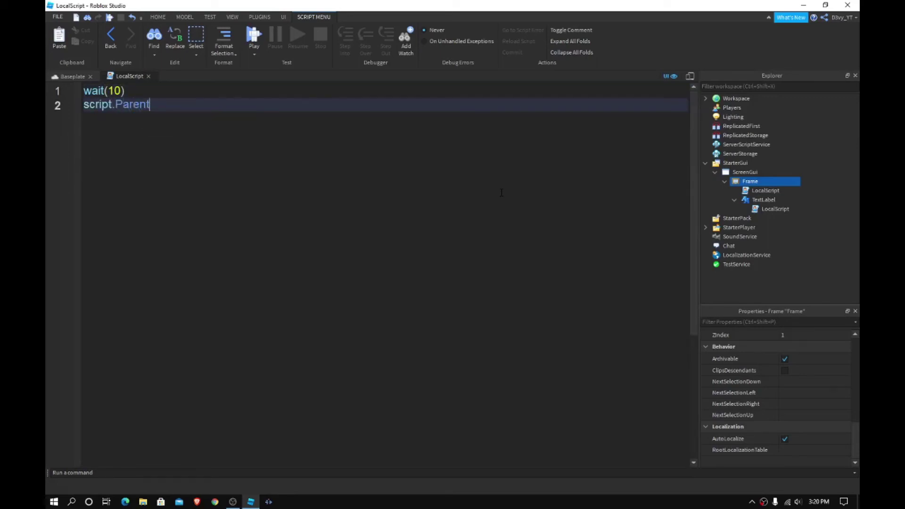
type(".V")
key("Tab")
type("= f")
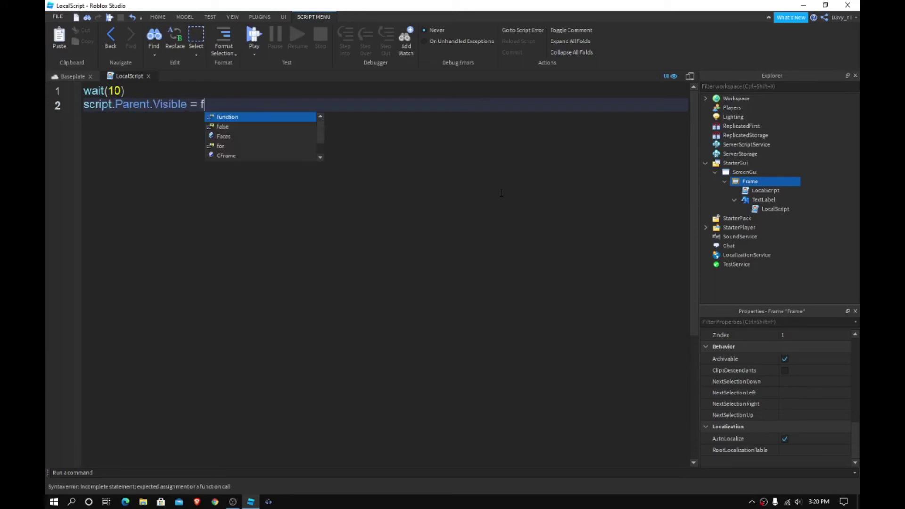
key("Tab")
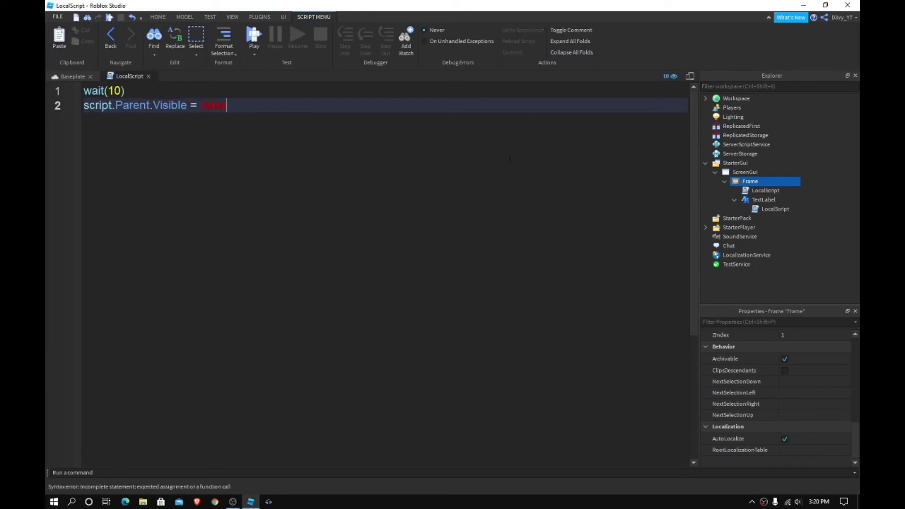
Close the Frame's script and return to the Baseplate view.
left_click(66, 76)
left_click(148, 77)
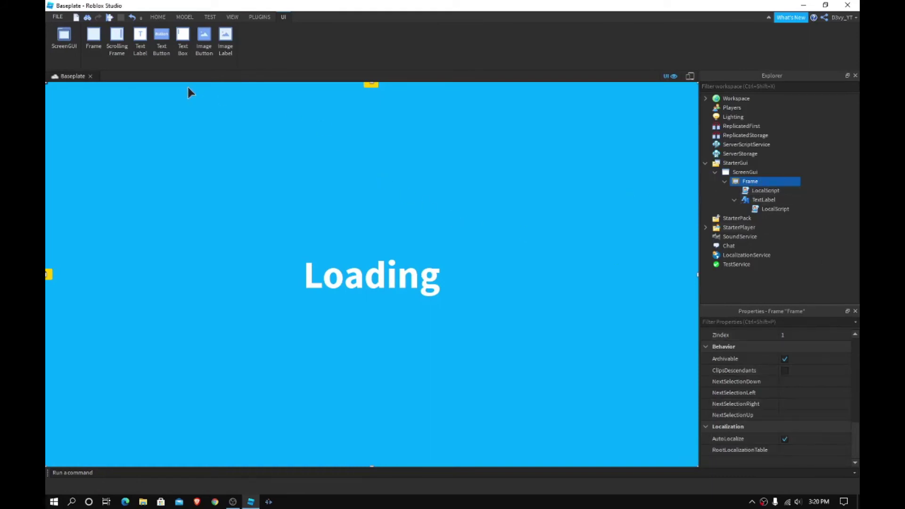
left_click(158, 17)
Run a Play test and watch the loading frame give way to the baseplate.
left_click(448, 40)
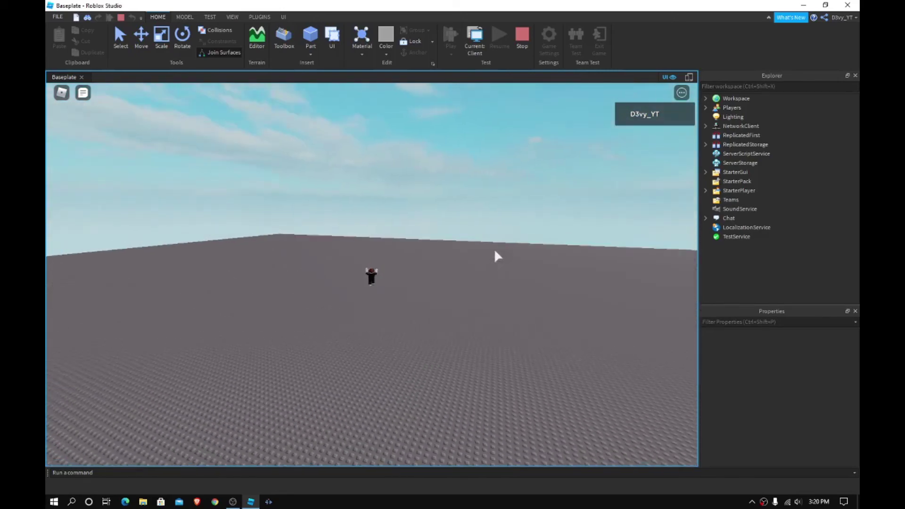
scroll(494, 248, "up", 5)
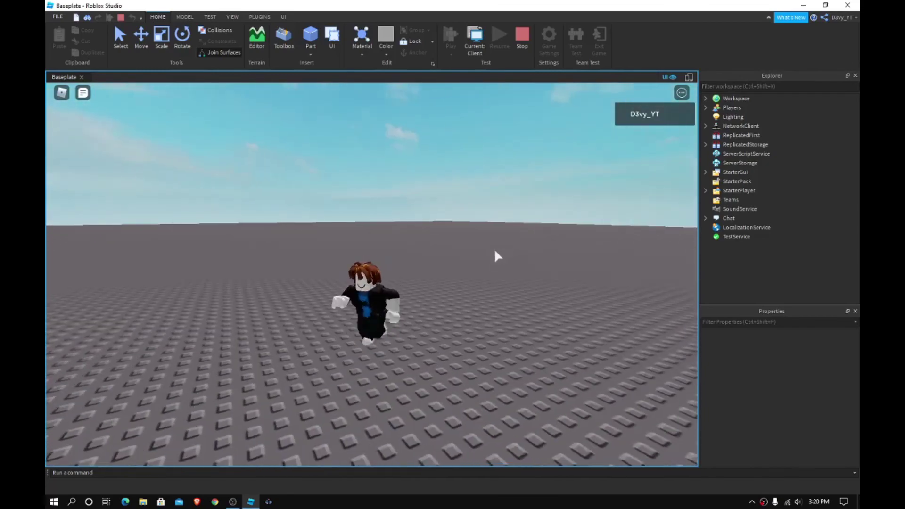
key("s")
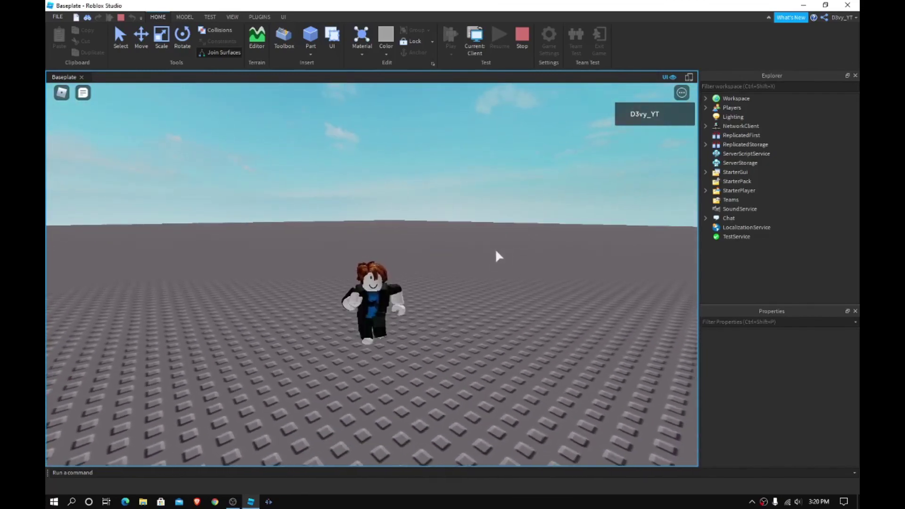
key("s")
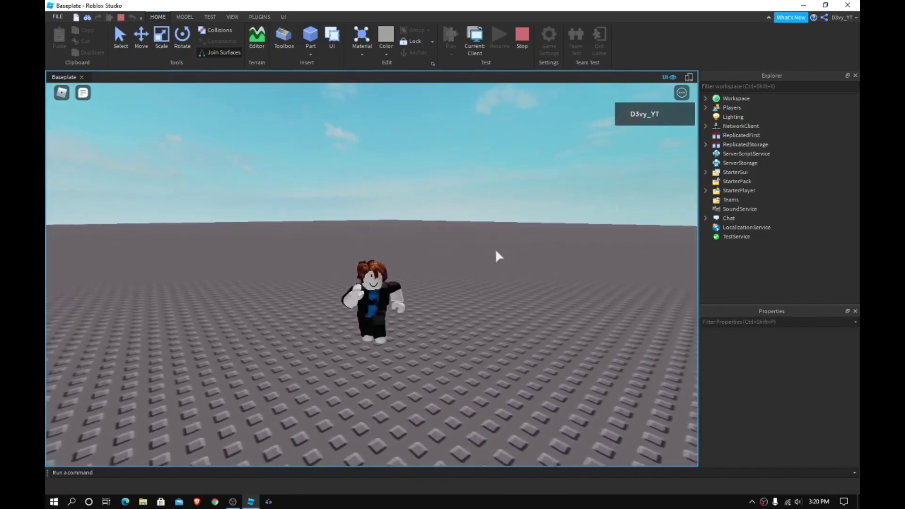
key("s")
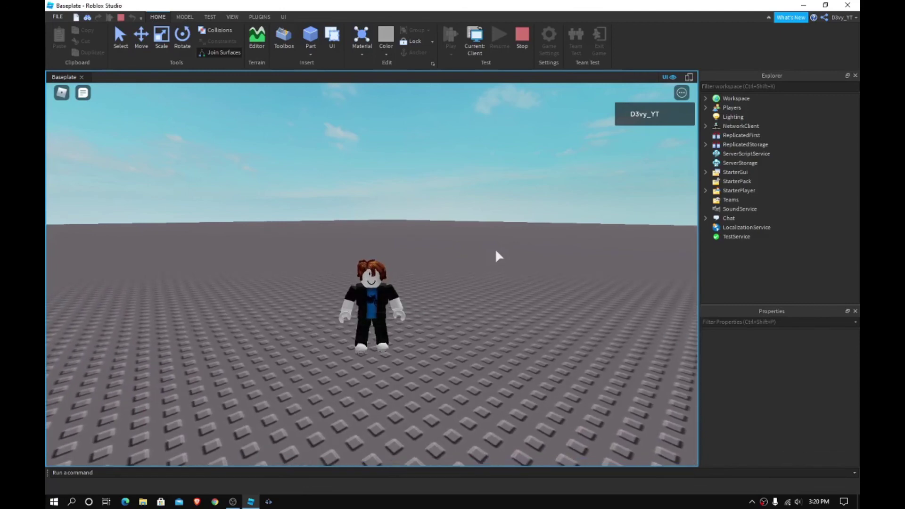